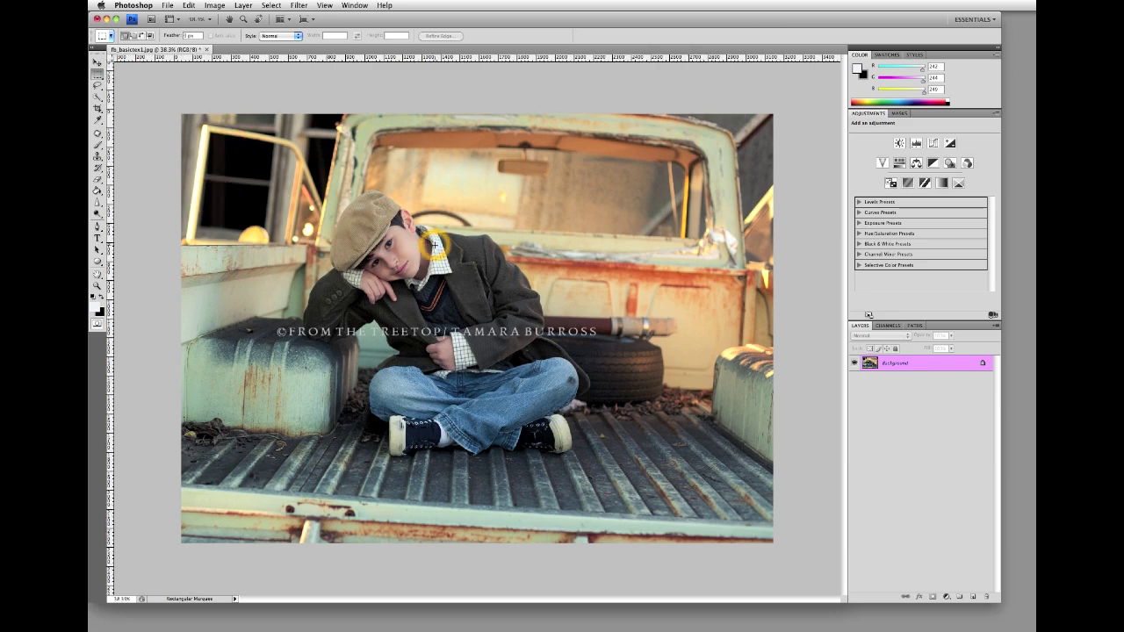
scroll(434, 245, up, 2)
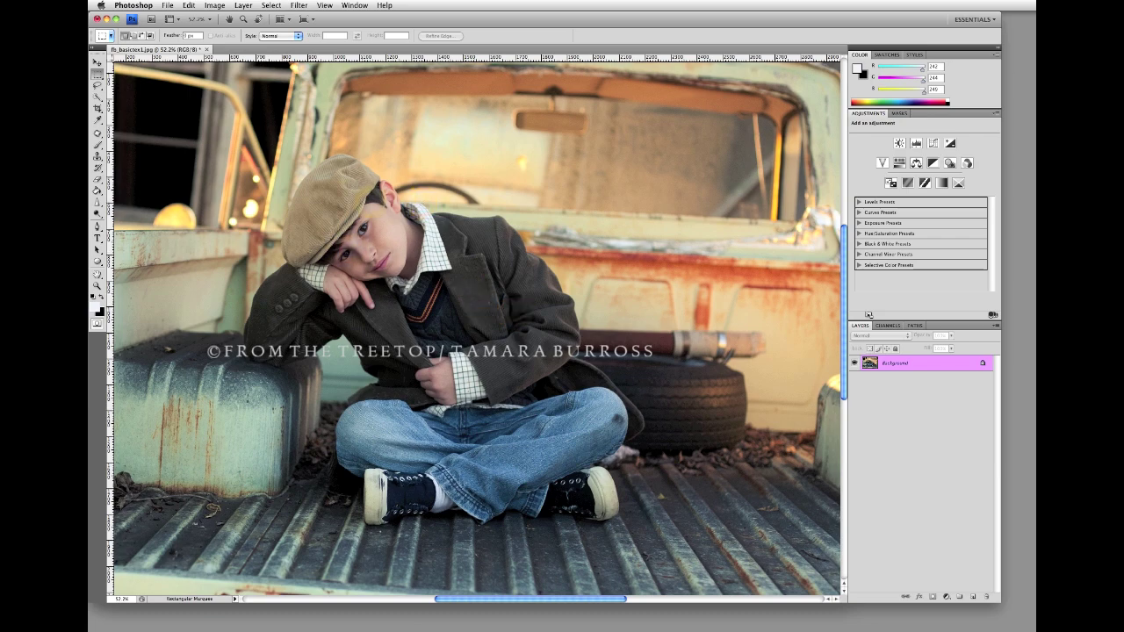
key(super+minus)
key(super+minus)
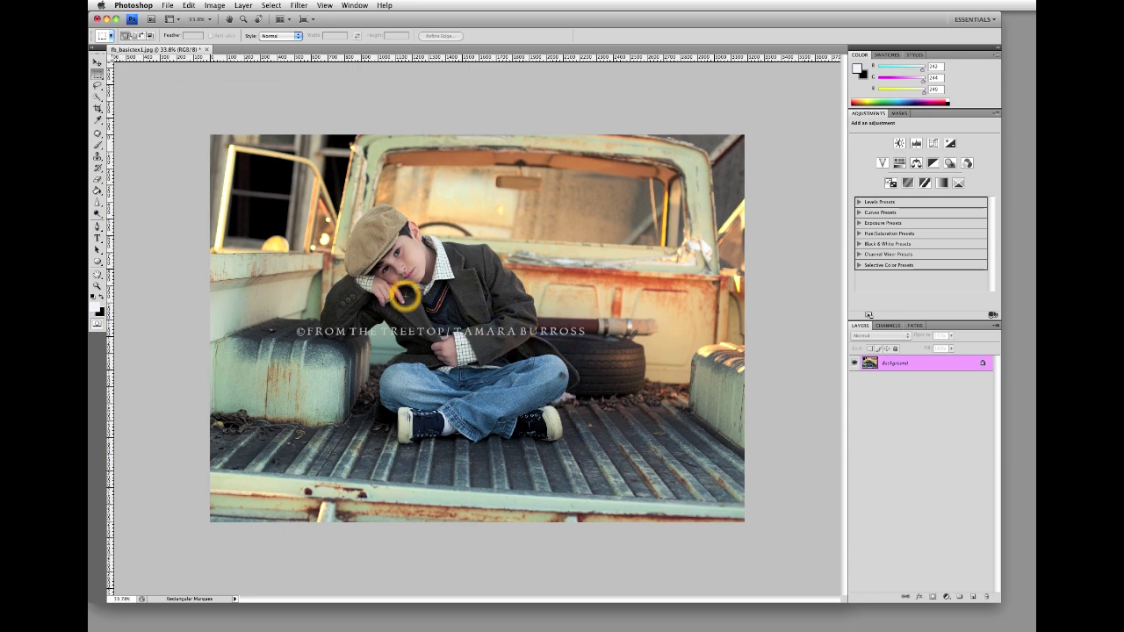
scroll(465, 271, up, 1)
scroll(464, 272, up, 1)
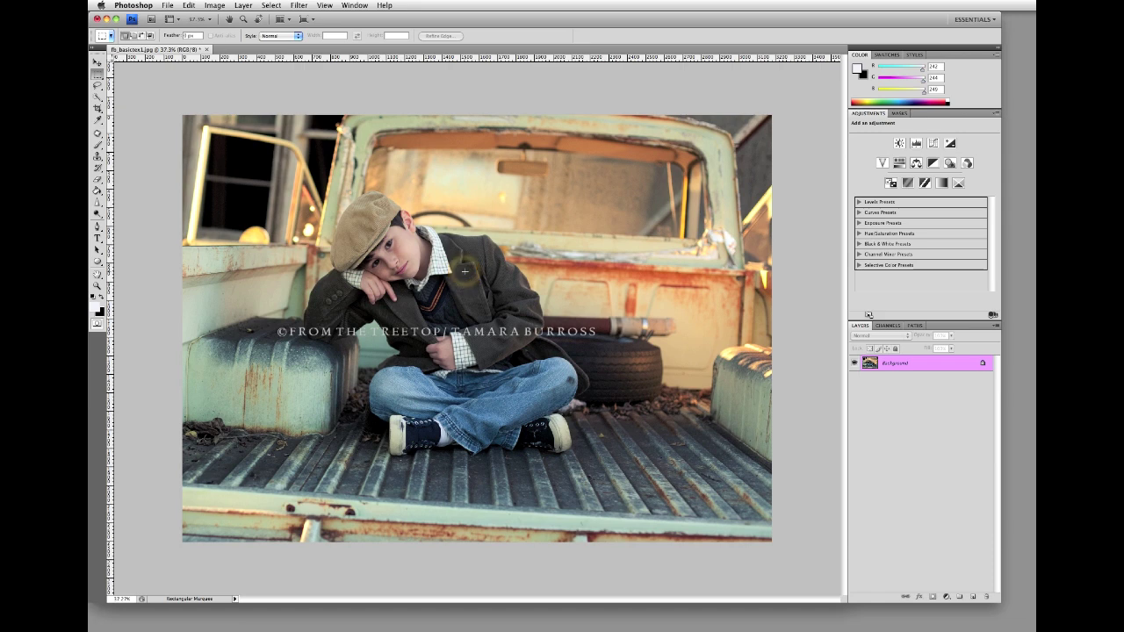
Open the texture file ld_frost.jpg from the fttlost_diary folder.
click(167, 6)
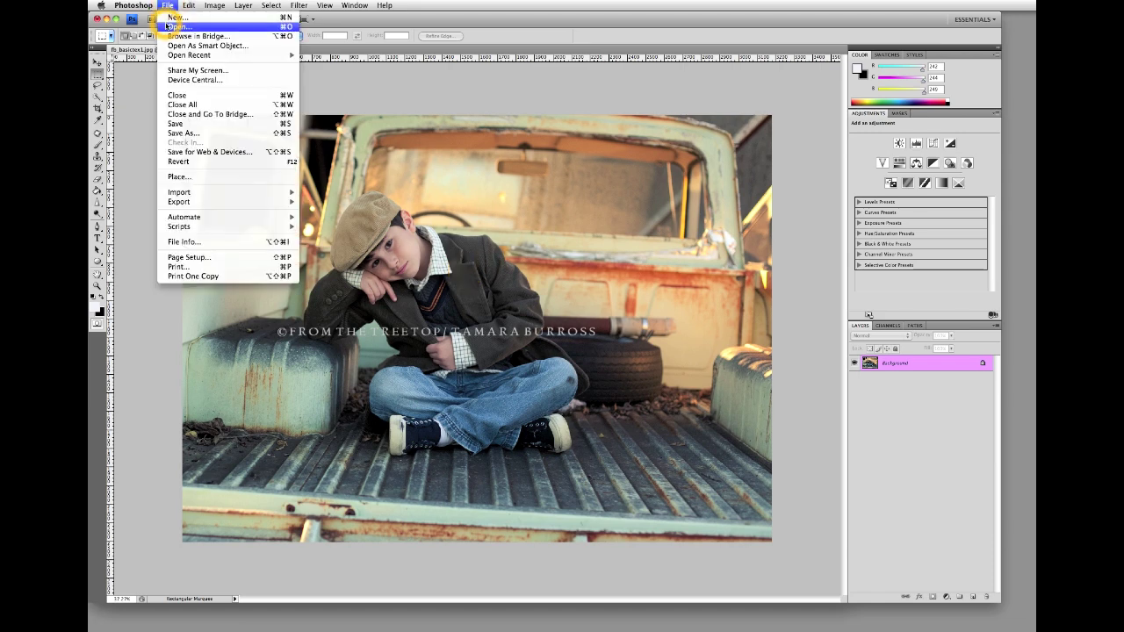
click(169, 27)
click(434, 80)
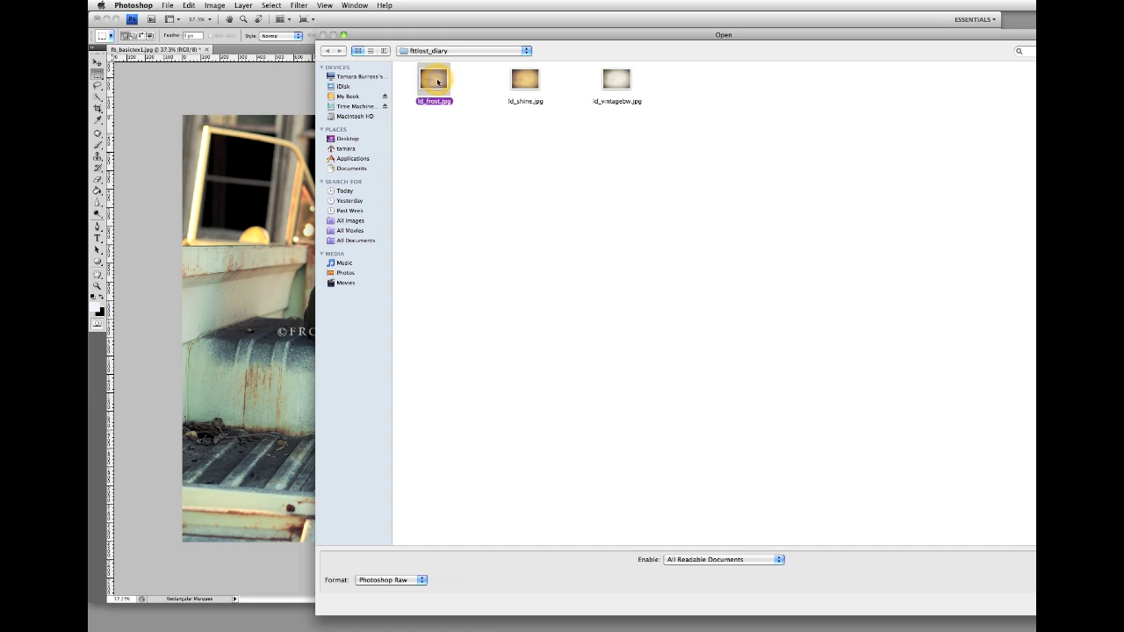
click(992, 553)
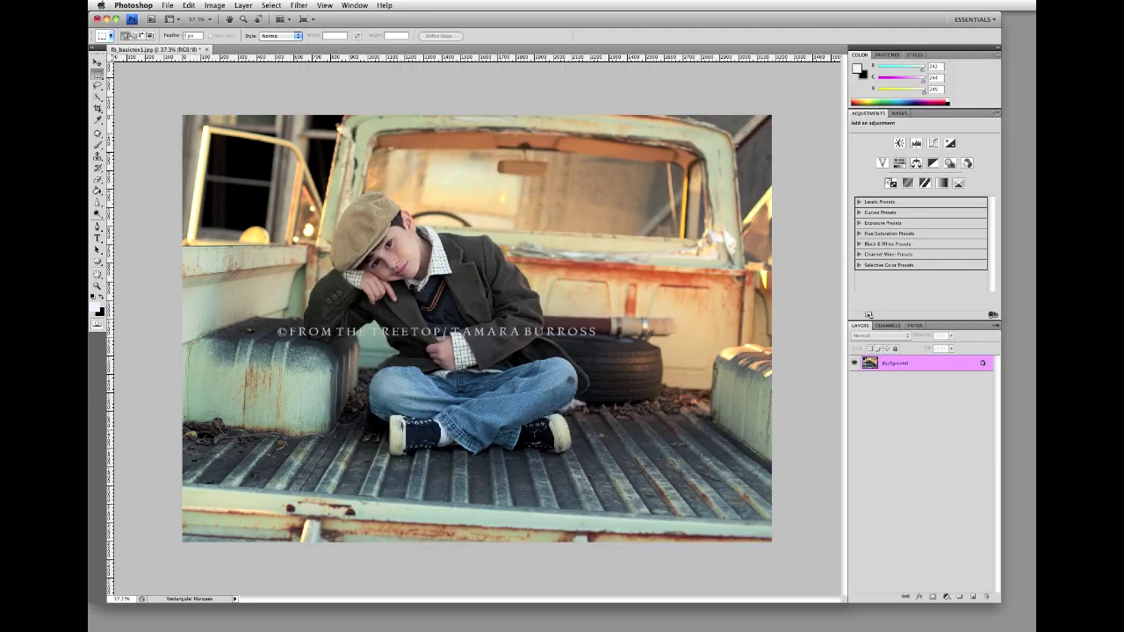
click(492, 219)
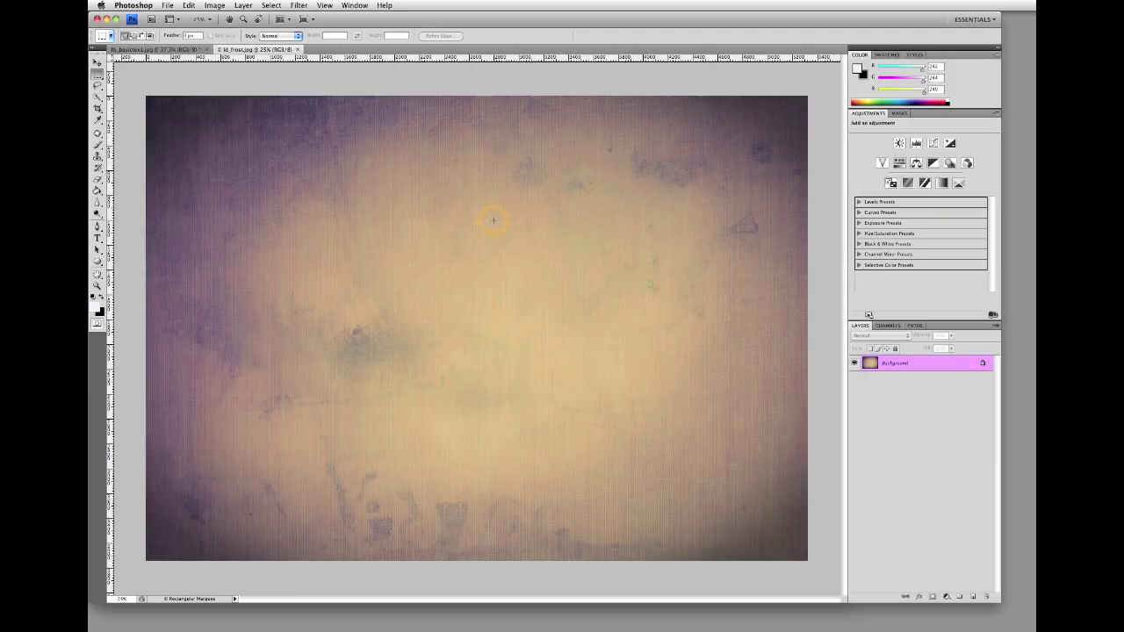
Tile the two documents side by side, copy the frost texture onto the truck photo as a new layer, and close the texture file.
click(286, 19)
click(283, 53)
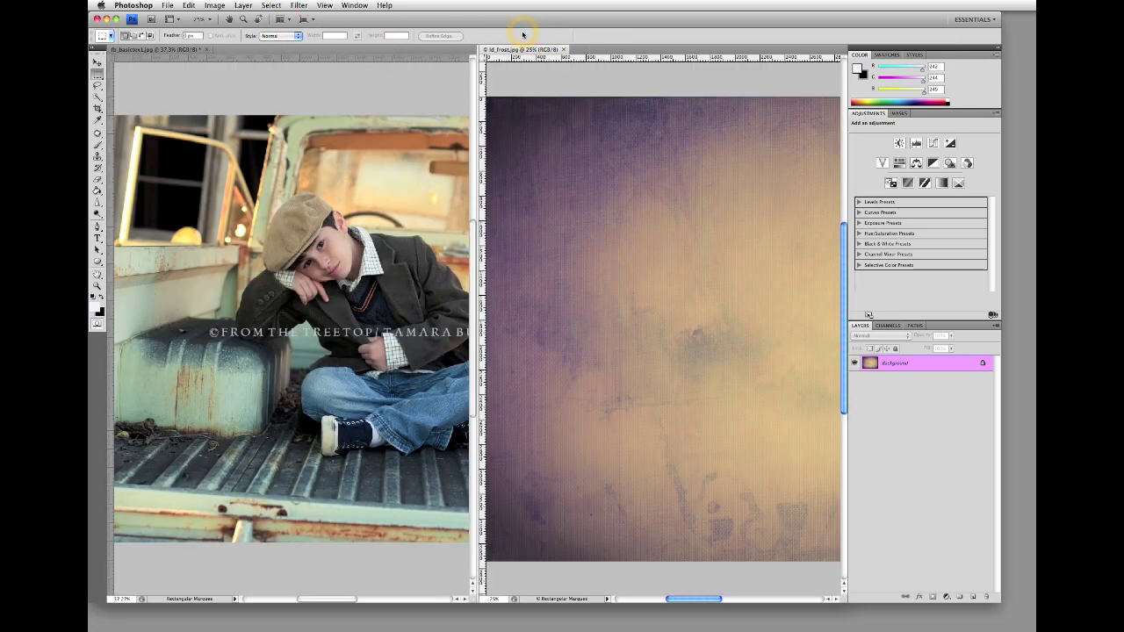
click(96, 63)
click(559, 306)
drag(559, 306, 369, 292)
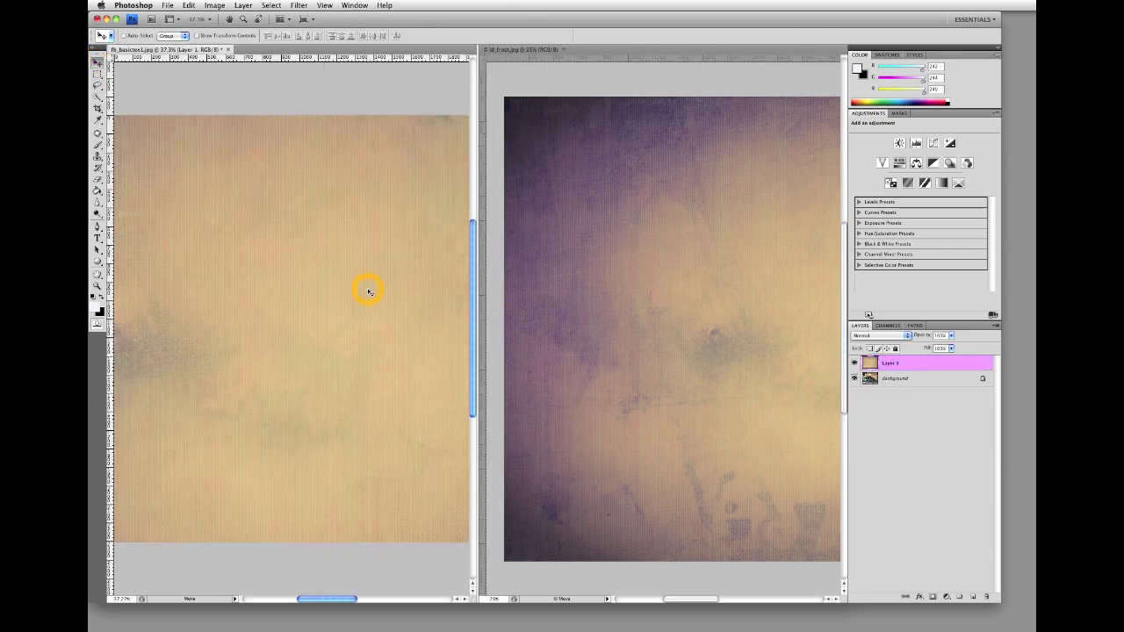
click(565, 51)
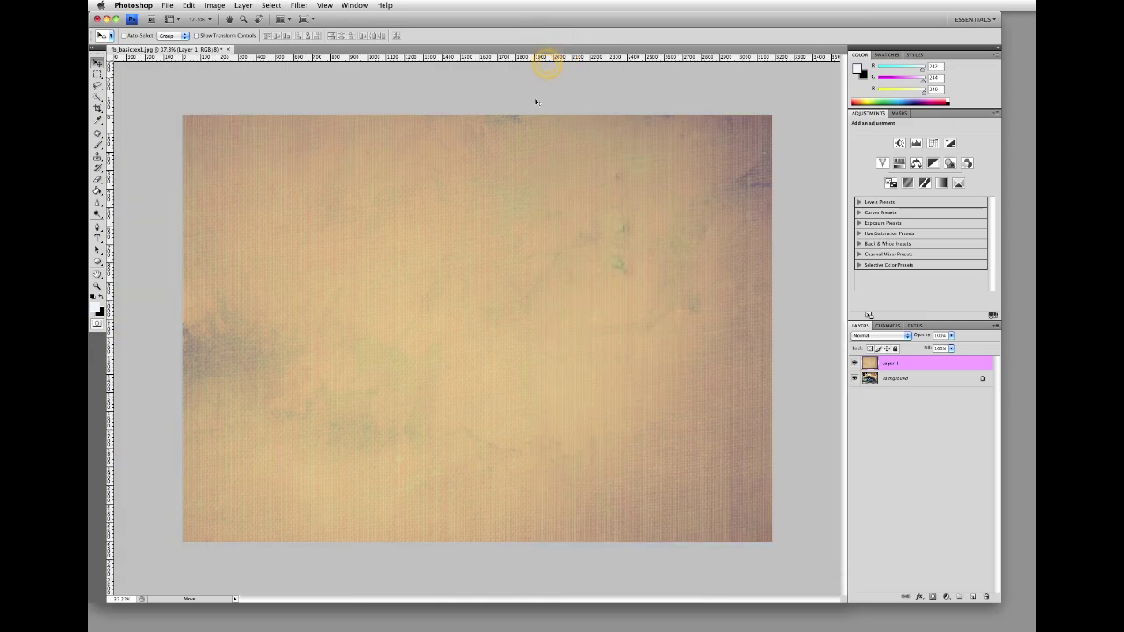
Scale the texture layer down with Free Transform until its edges sit just outside the photo on all sides, and commit.
key(super+minus)
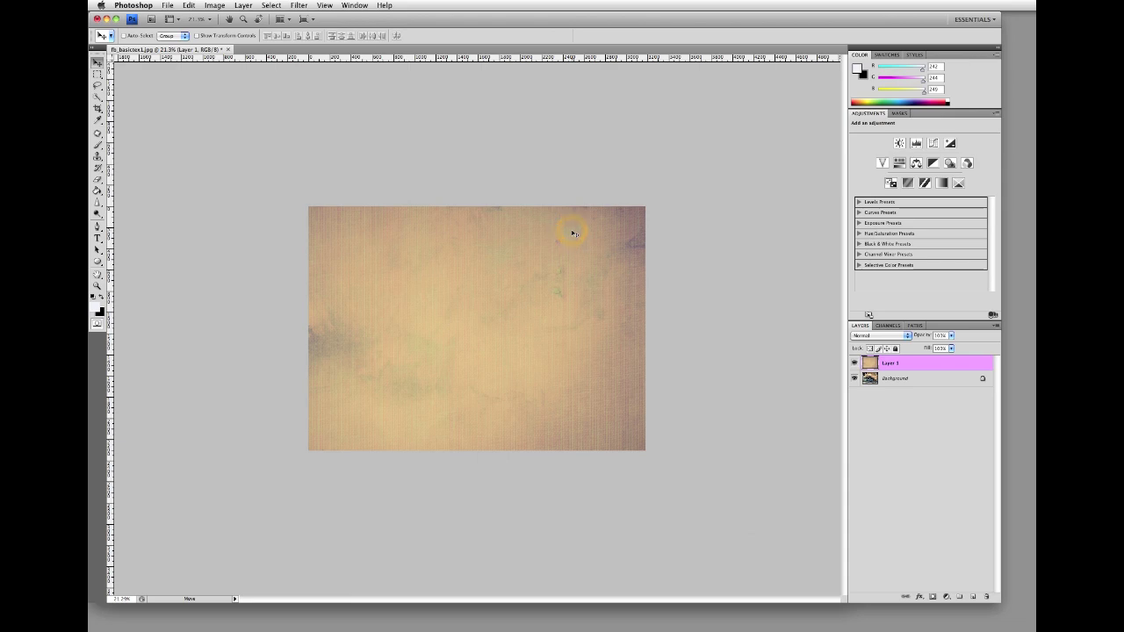
key(super+minus)
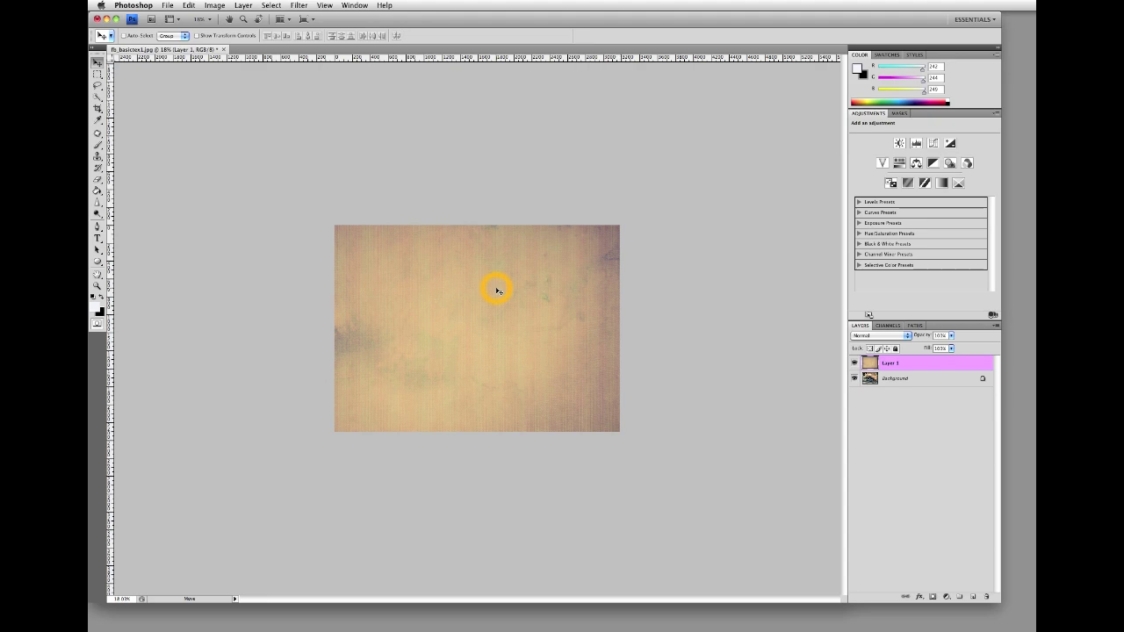
click(192, 6)
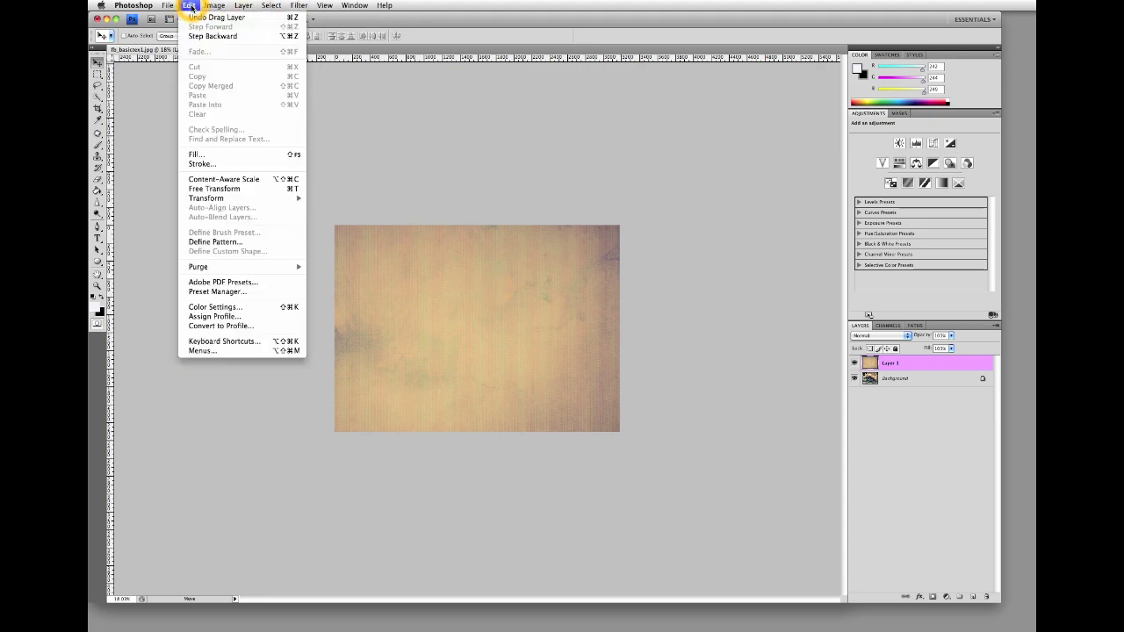
click(215, 188)
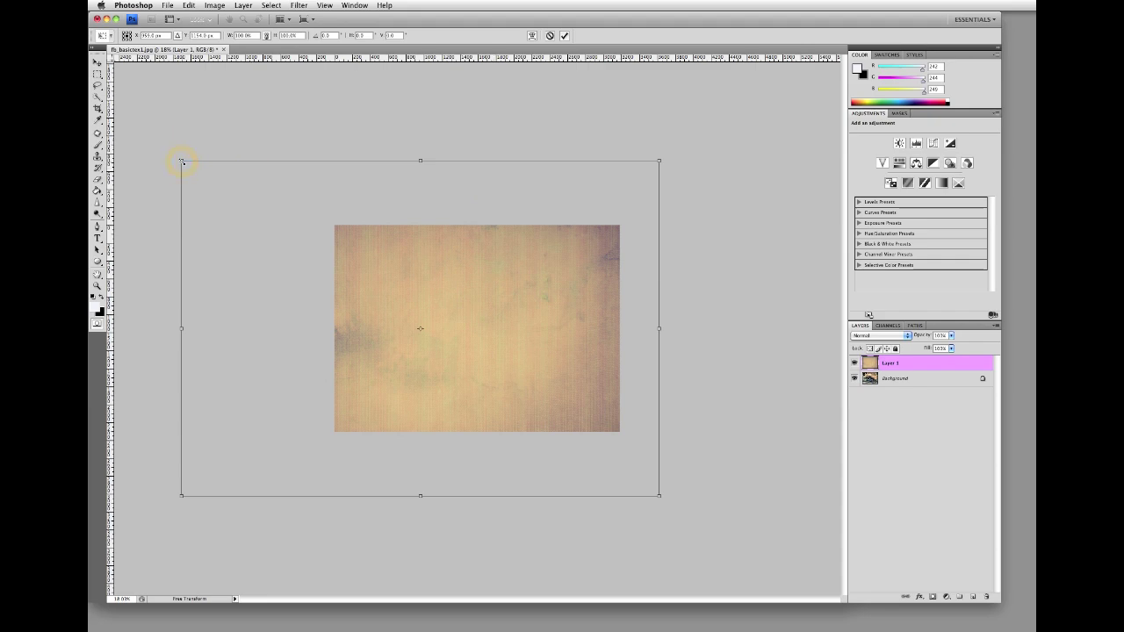
drag(182, 162, 382, 255)
drag(356, 427, 330, 445)
click(676, 471)
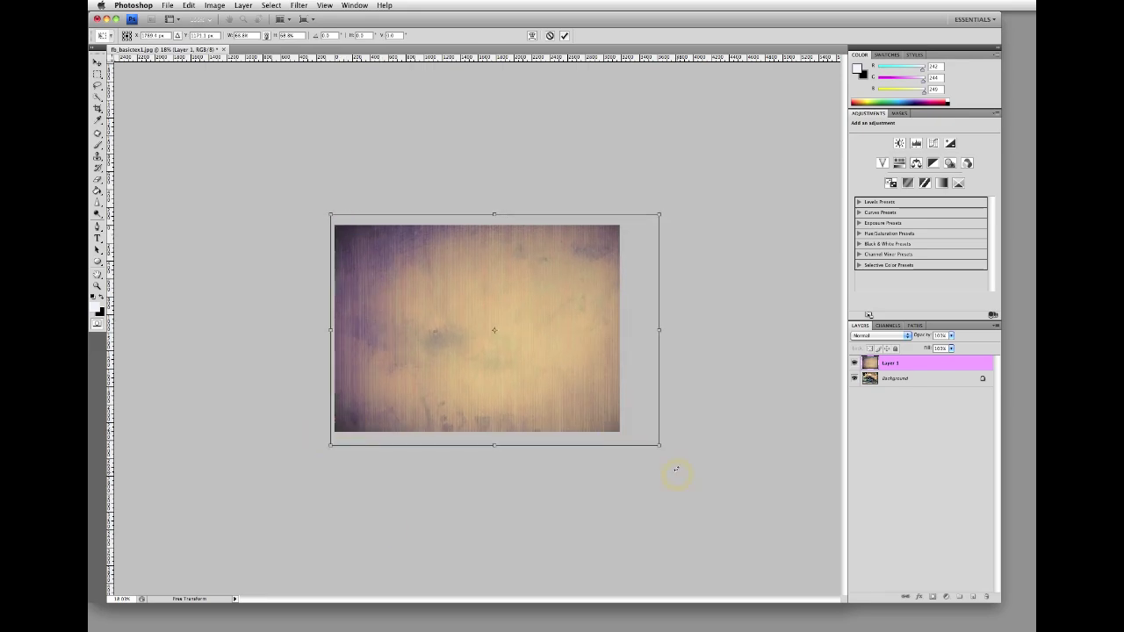
drag(659, 448, 647, 436)
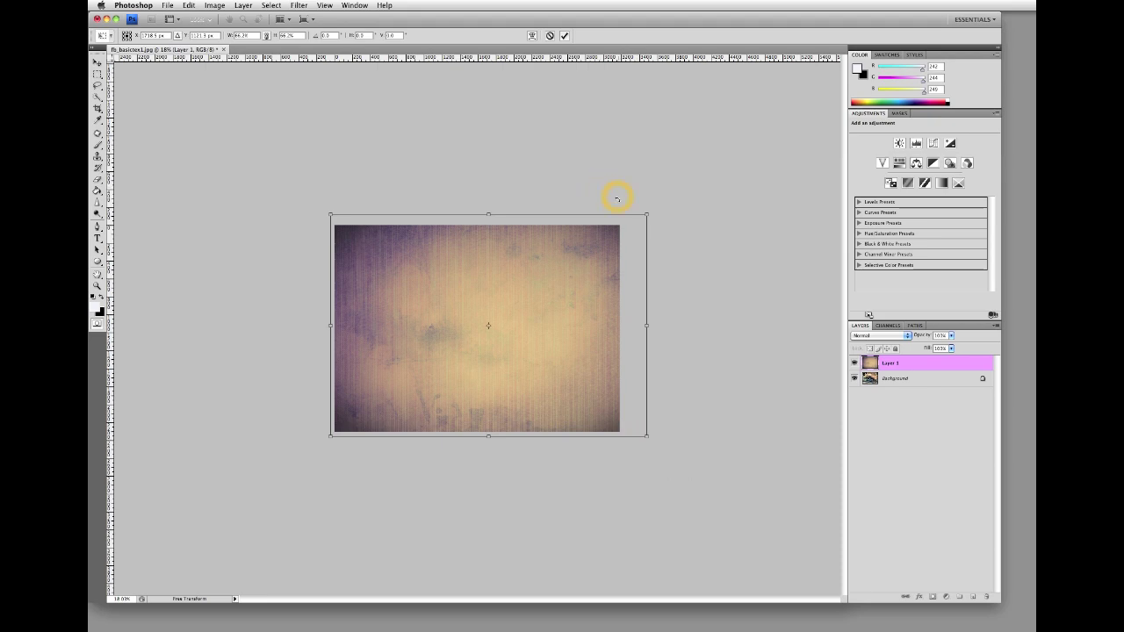
drag(646, 216, 634, 219)
drag(575, 258, 572, 260)
double_click(483, 289)
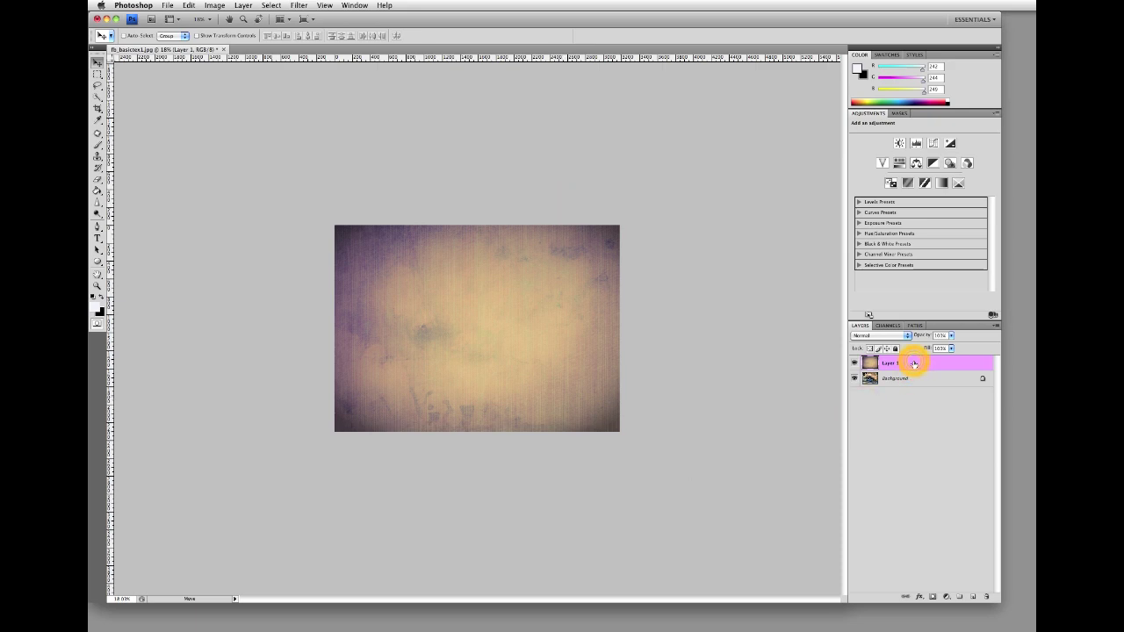
Delete the texture layer so only the photo's background layer remains.
key(BackSpace)
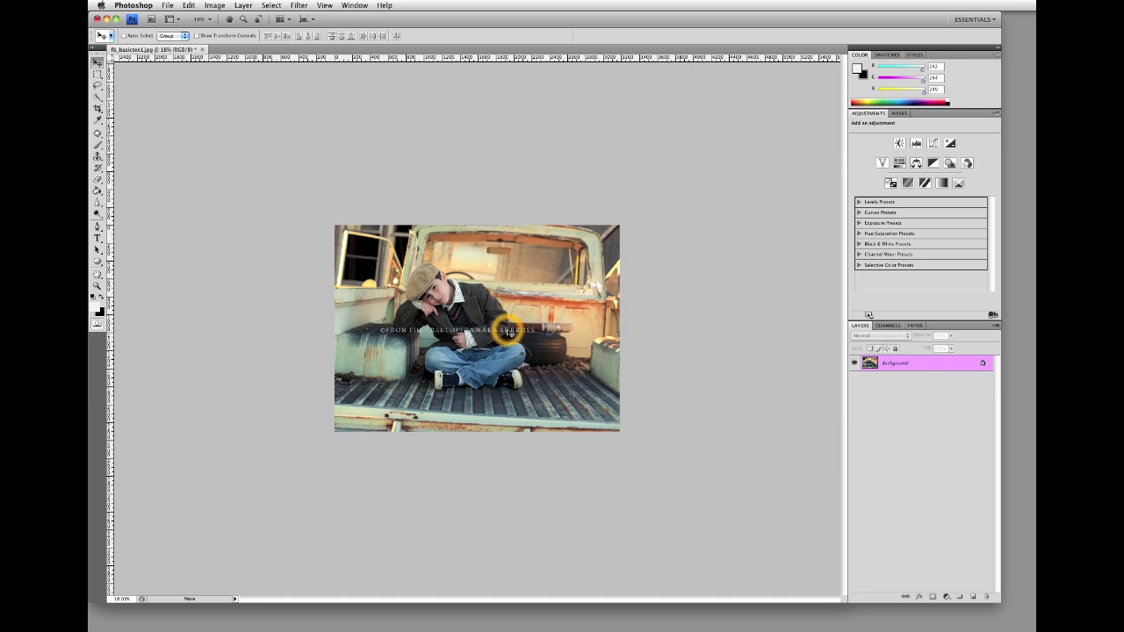
key(super+plus)
key(super+plus)
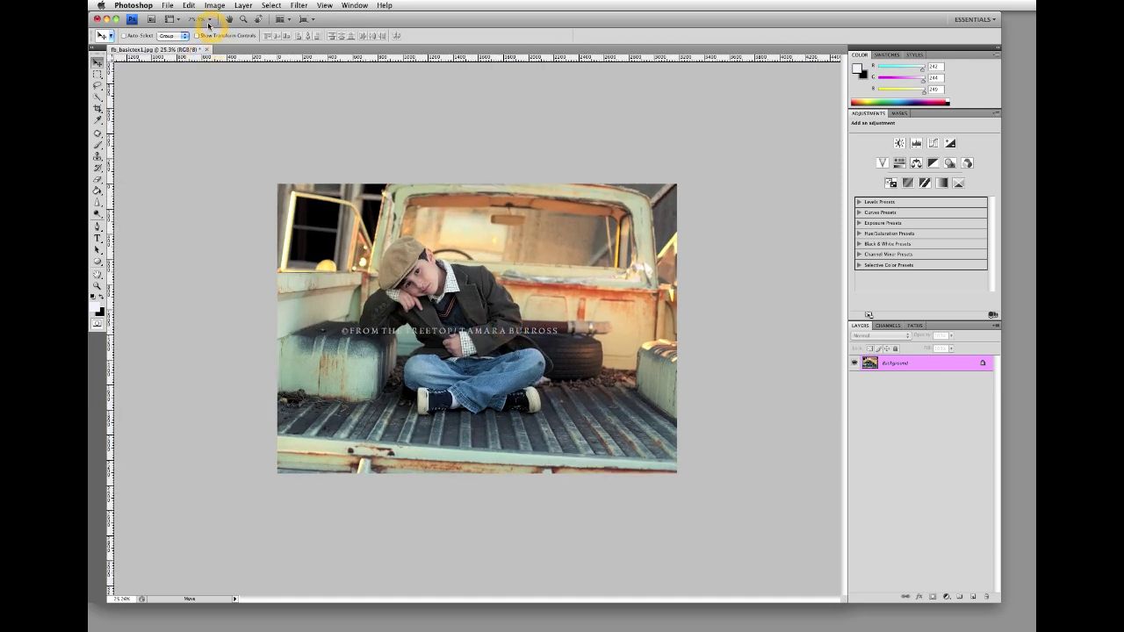
Place ld_frost.jpg over the photo, stretch its upper and lower edges to cover the full image height, and commit the placement.
click(168, 6)
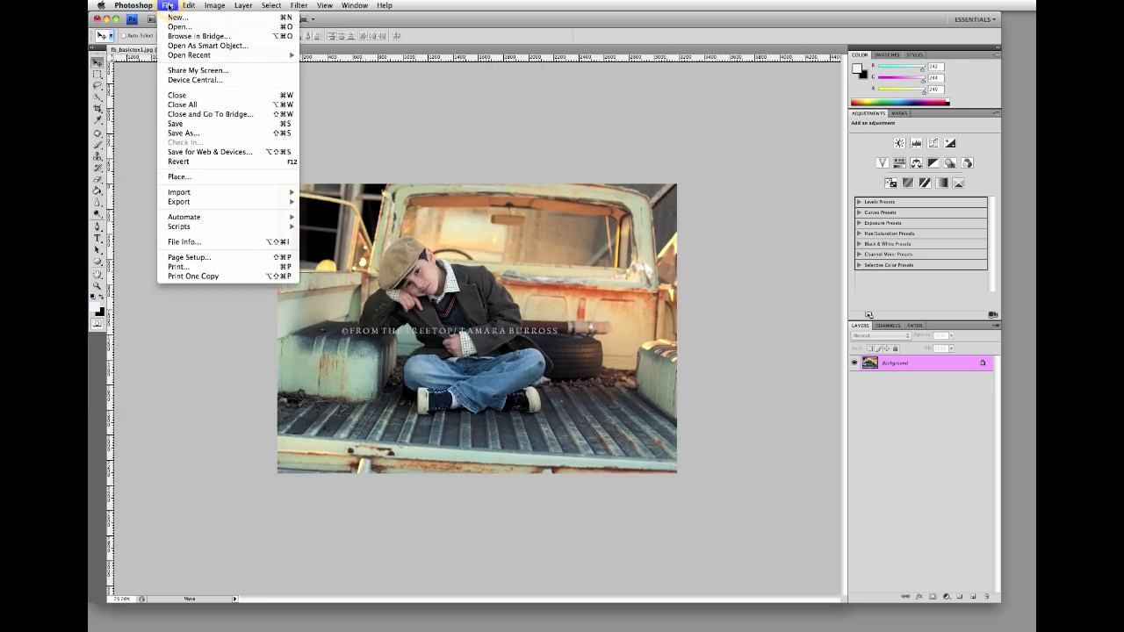
click(181, 175)
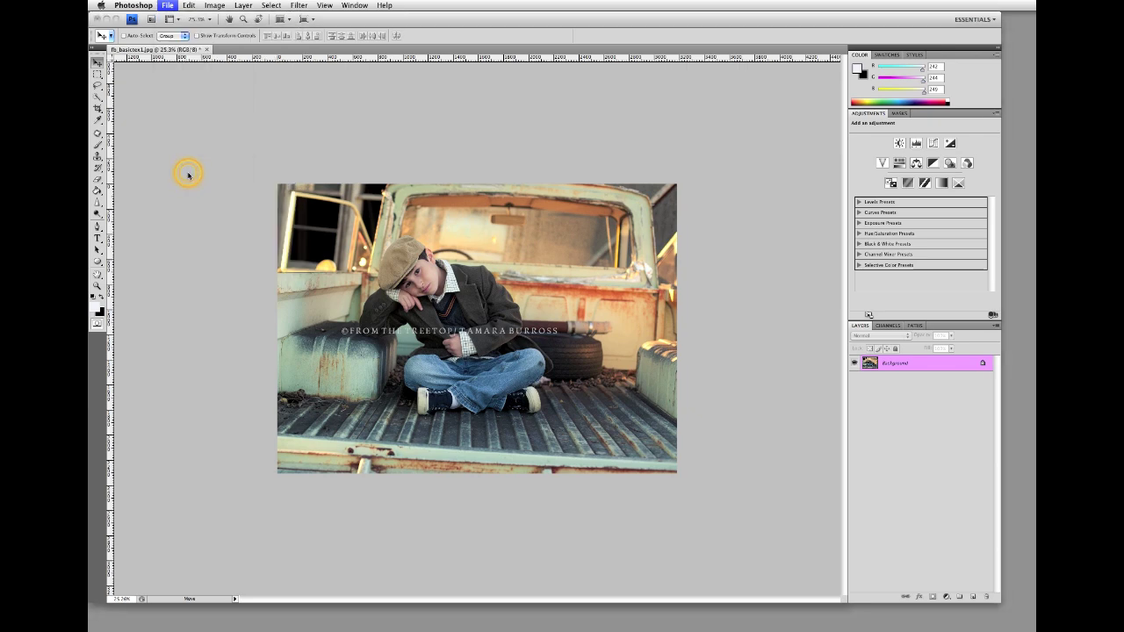
click(434, 81)
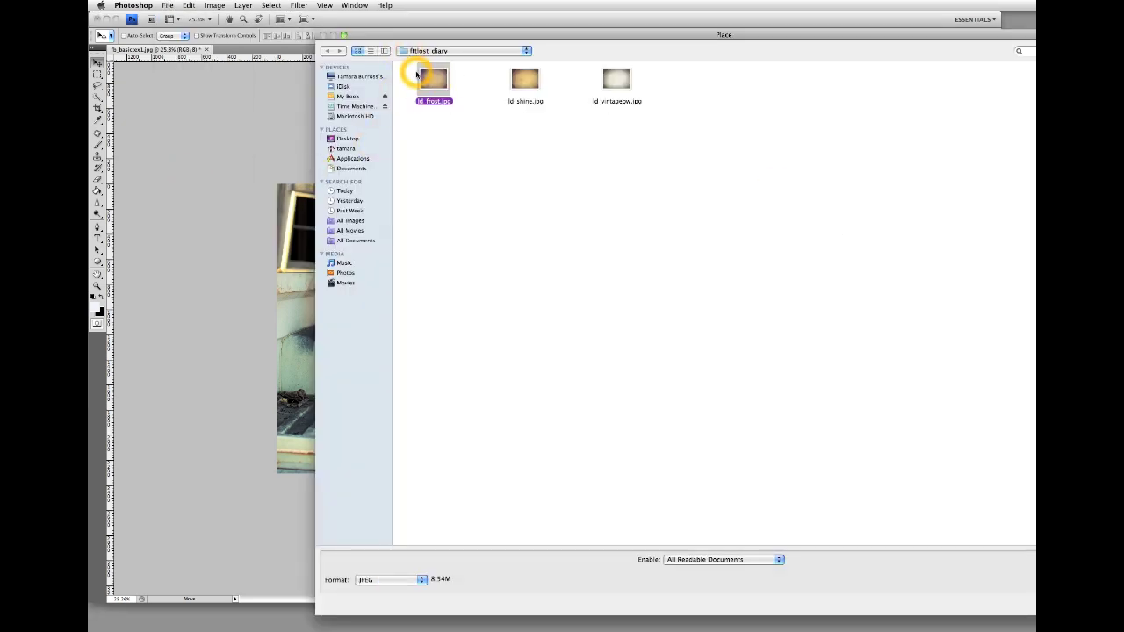
key(Return)
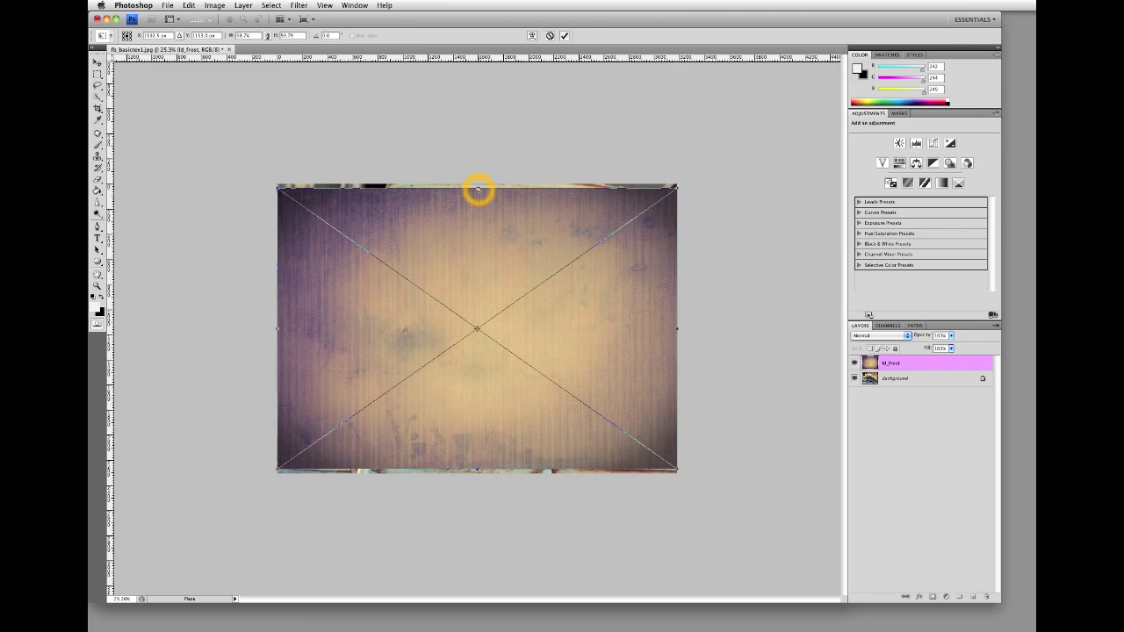
drag(478, 188, 478, 185)
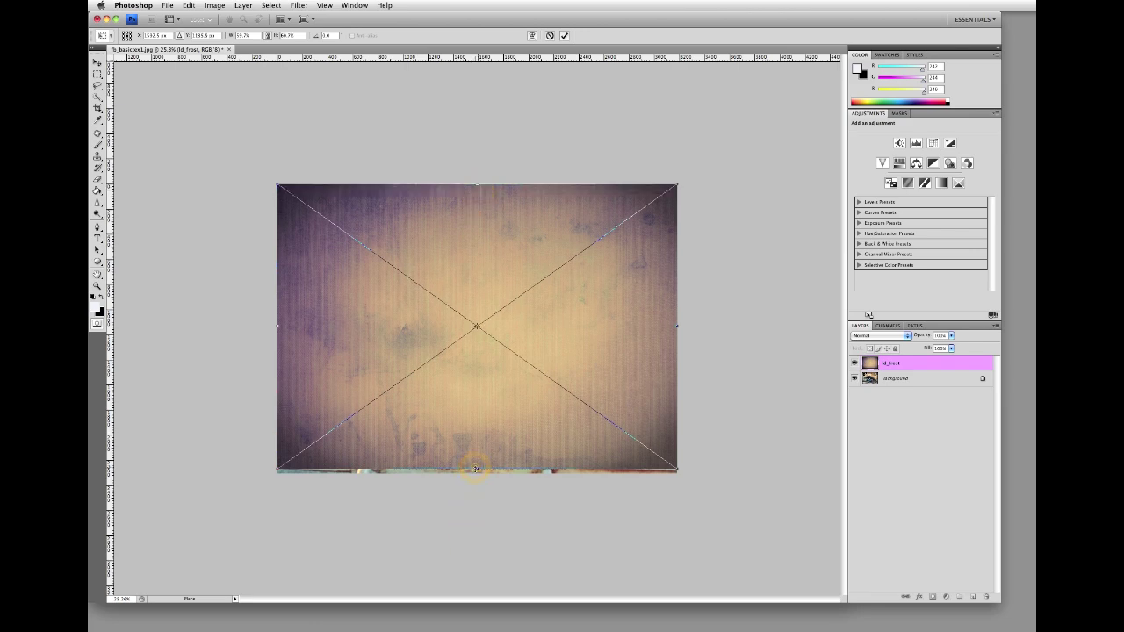
drag(475, 469, 474, 473)
click(565, 35)
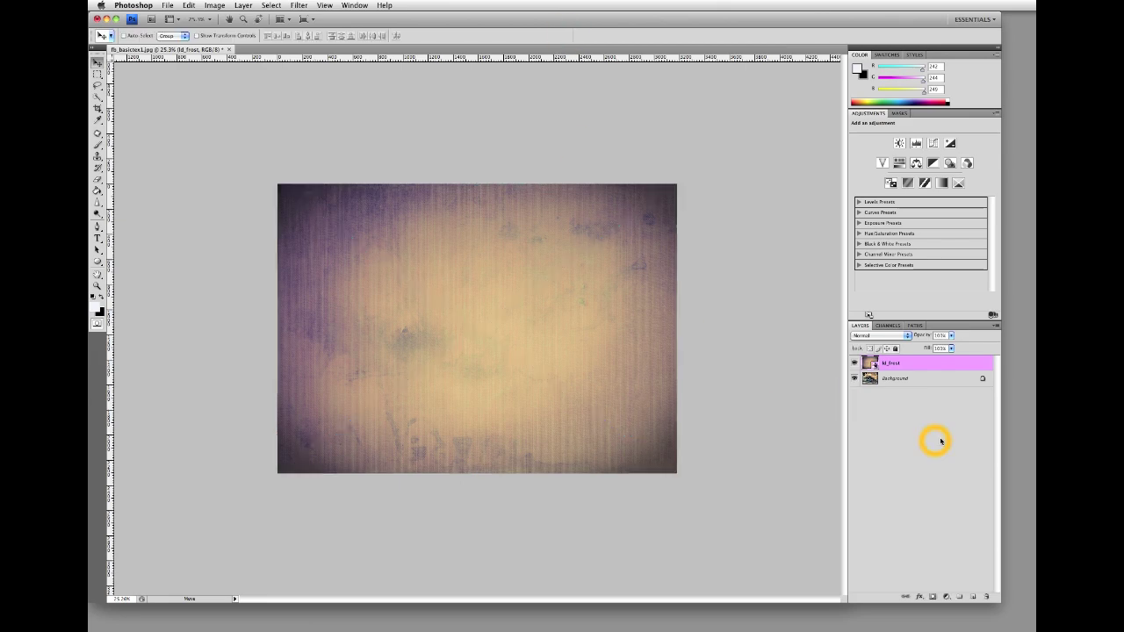
Rasterize the placed ld_frost layer, and hide and show it once to check the photo underneath.
right_click(910, 365)
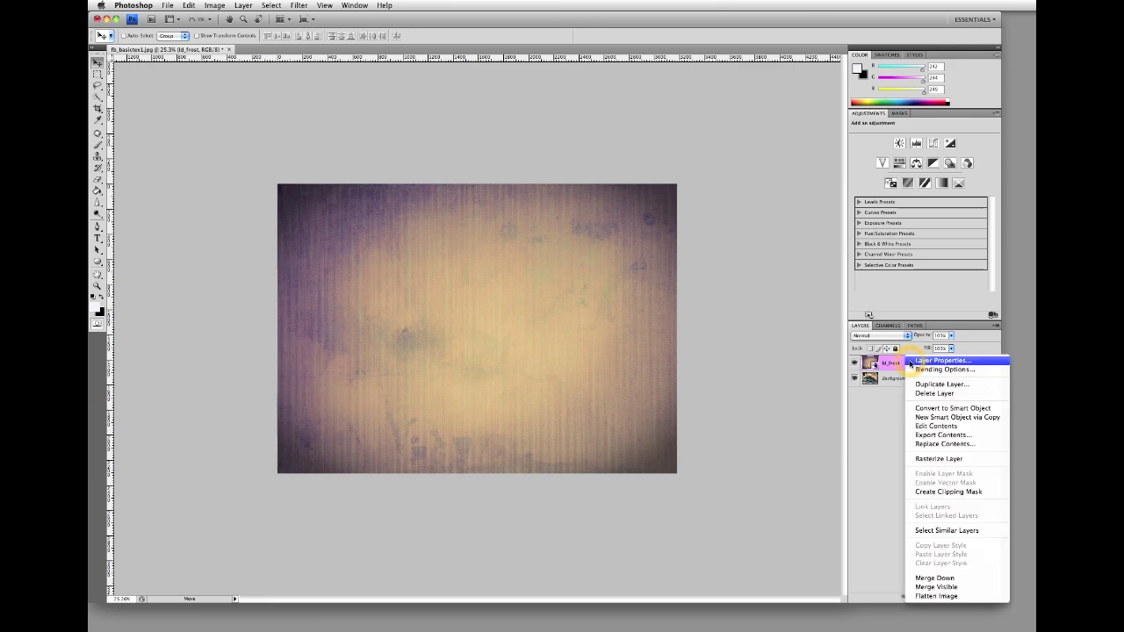
click(929, 459)
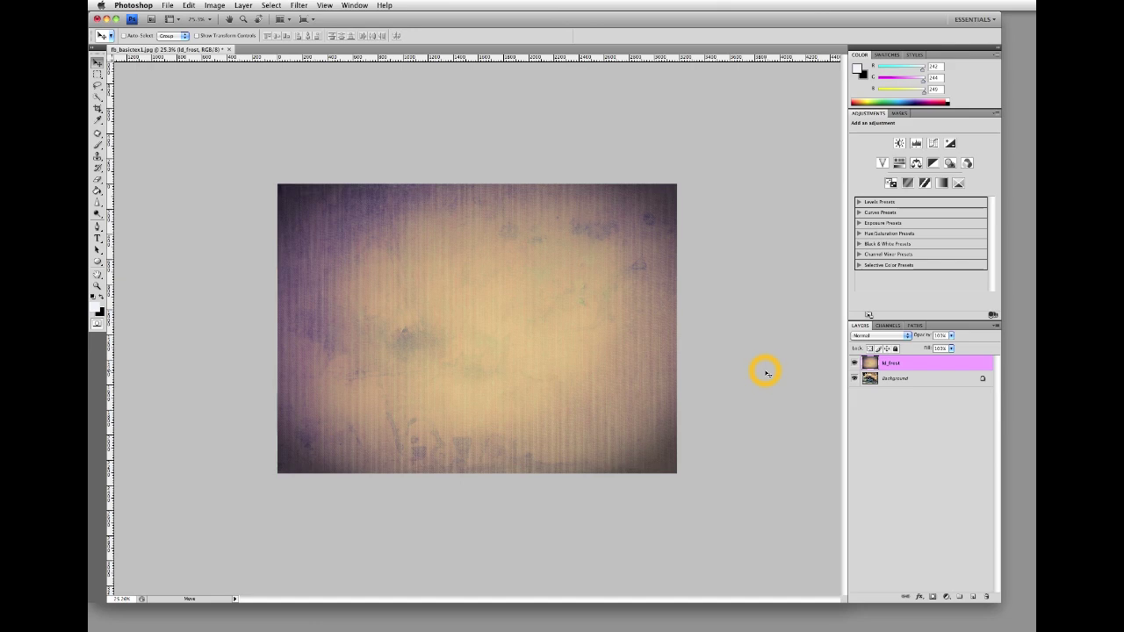
scroll(586, 281, up, 1)
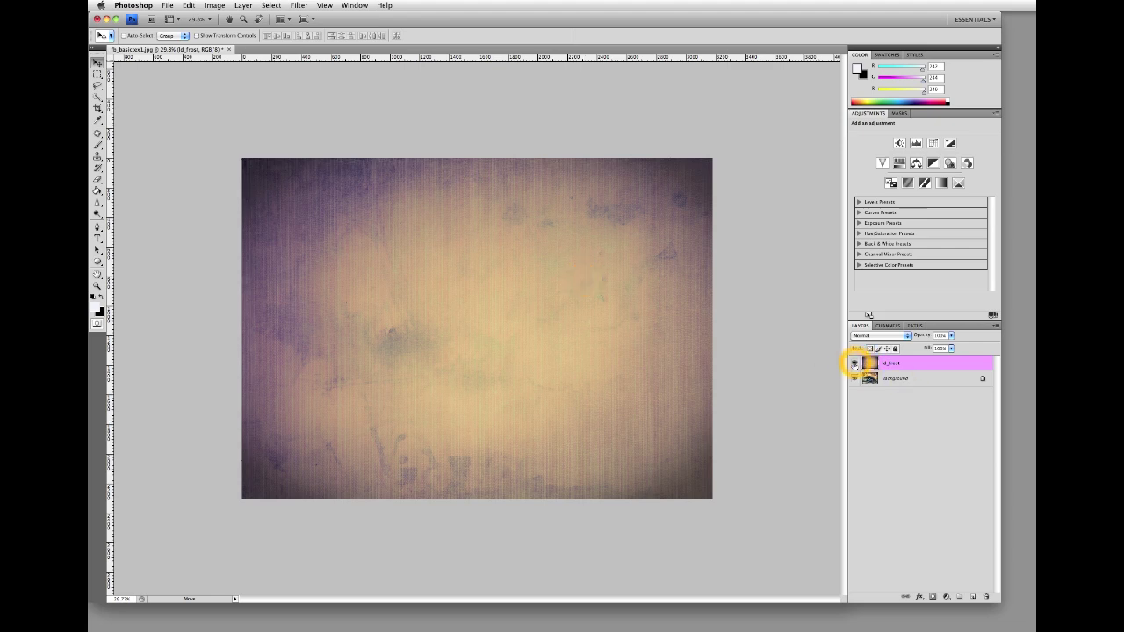
click(853, 364)
click(854, 363)
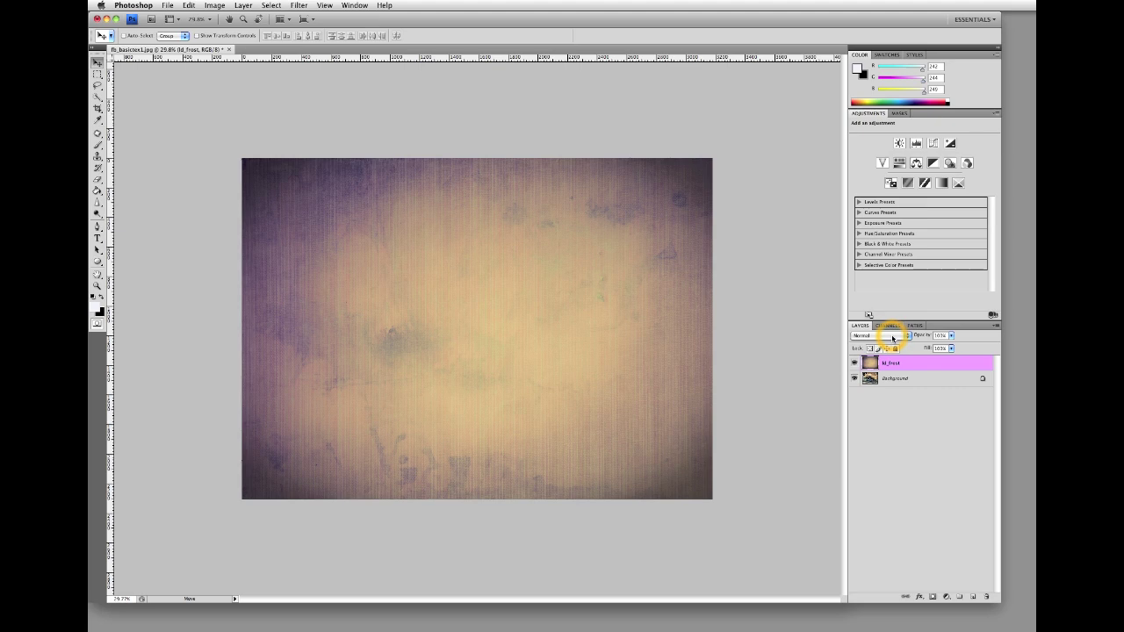
Set the ld_frost layer's blend mode to Overlay and fit the whole image in view.
click(892, 337)
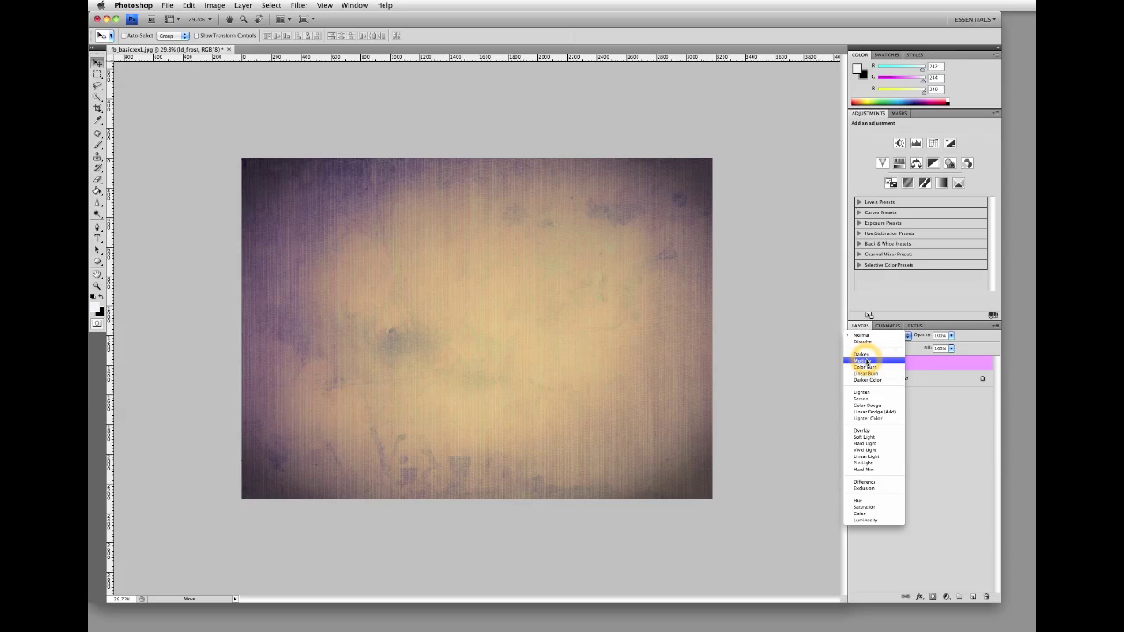
click(864, 430)
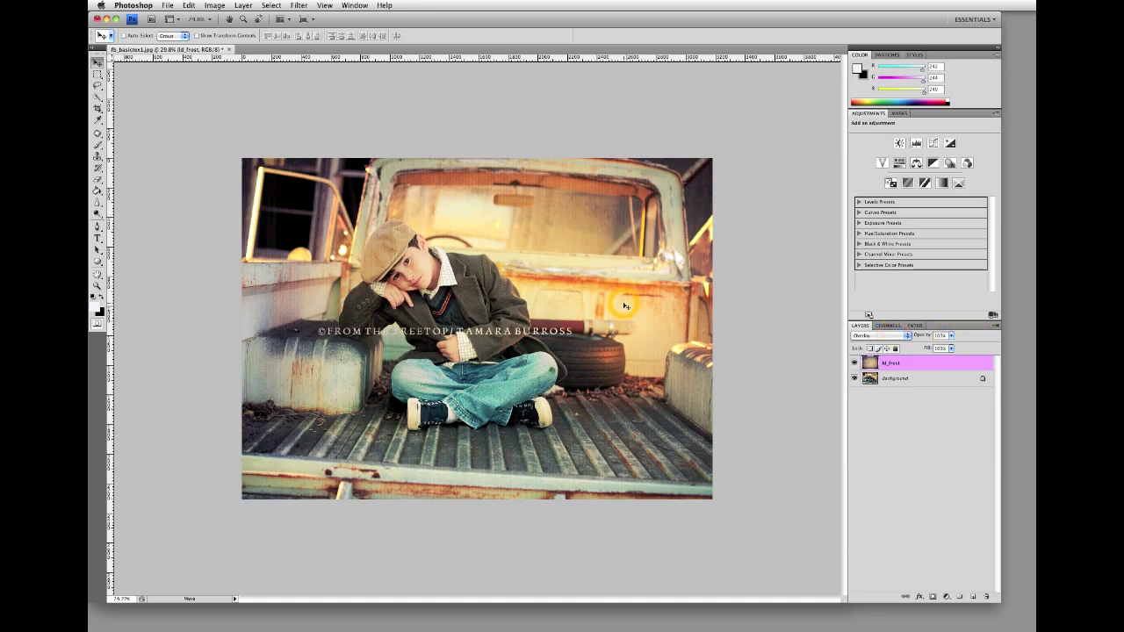
key(super+0)
Compare the photo with and without the Overlay texture layer, and examine the texture up close around the boy and truck window.
click(855, 362)
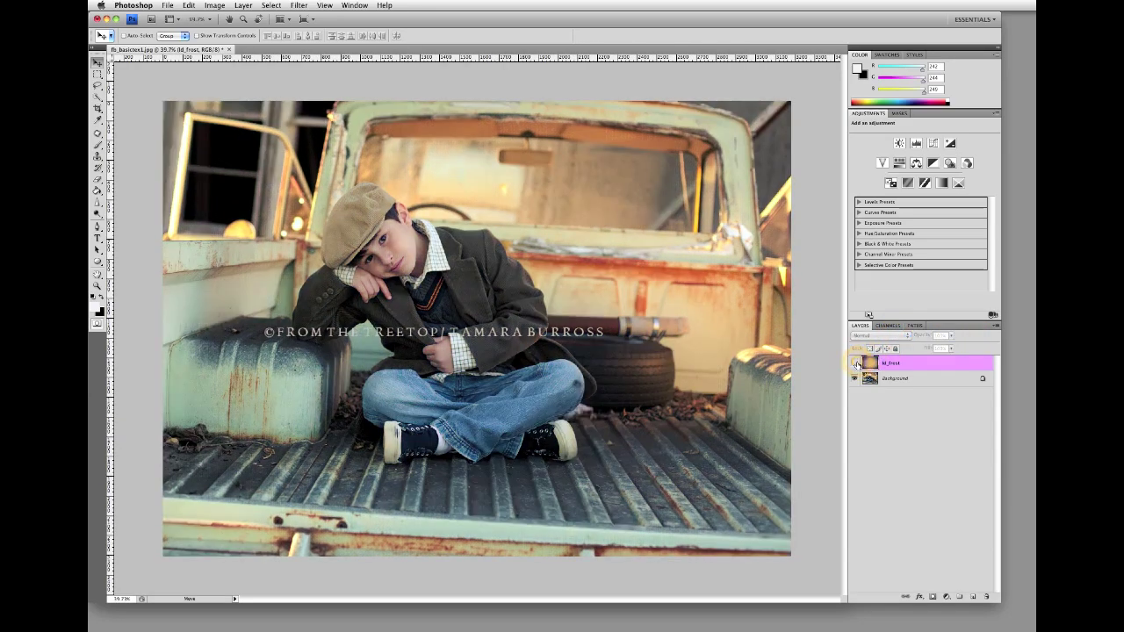
click(855, 362)
click(855, 362)
click(855, 362)
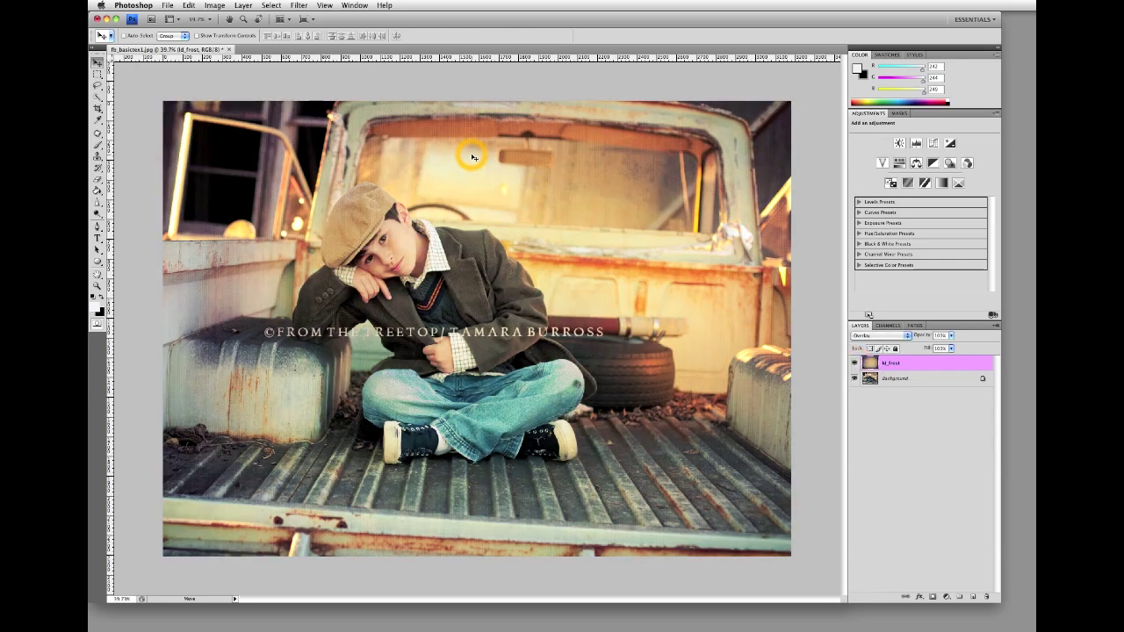
scroll(472, 164, up, 1)
scroll(472, 164, up, 4)
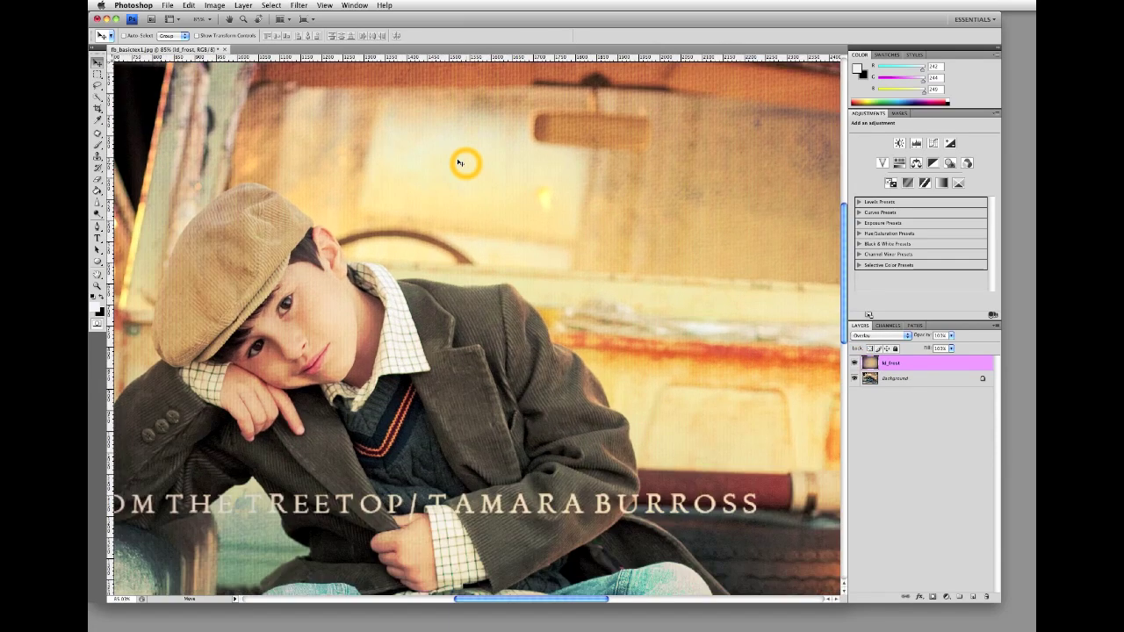
scroll(582, 166, up, 2)
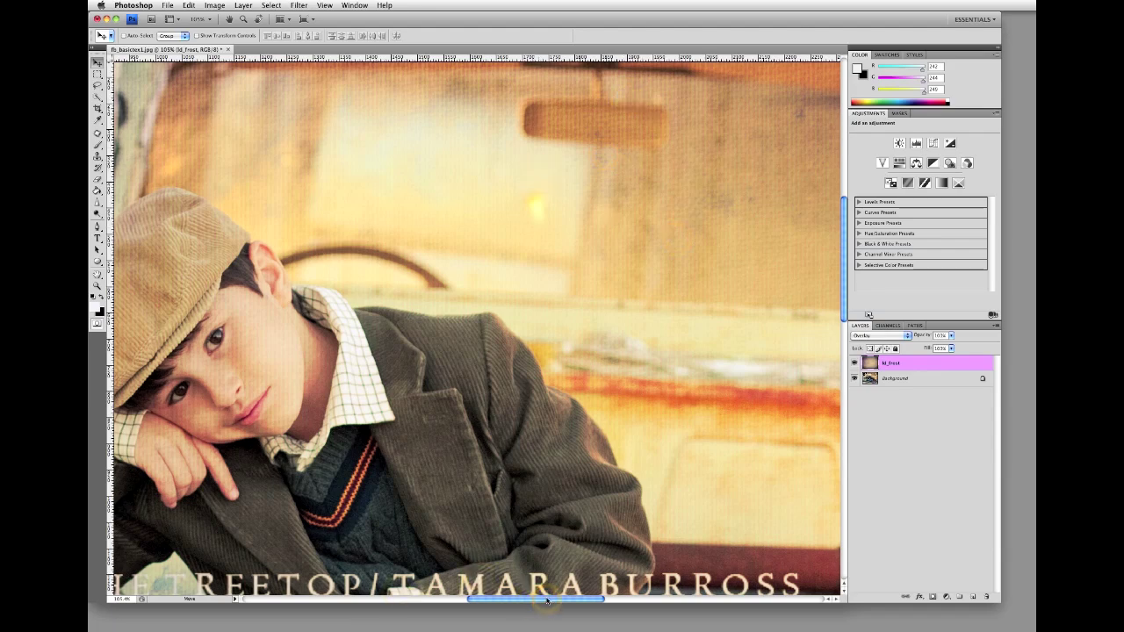
Draw a feathered Lasso selection around the boy, from his cap down across his jacket to his jeans and shoes.
drag(545, 599, 503, 600)
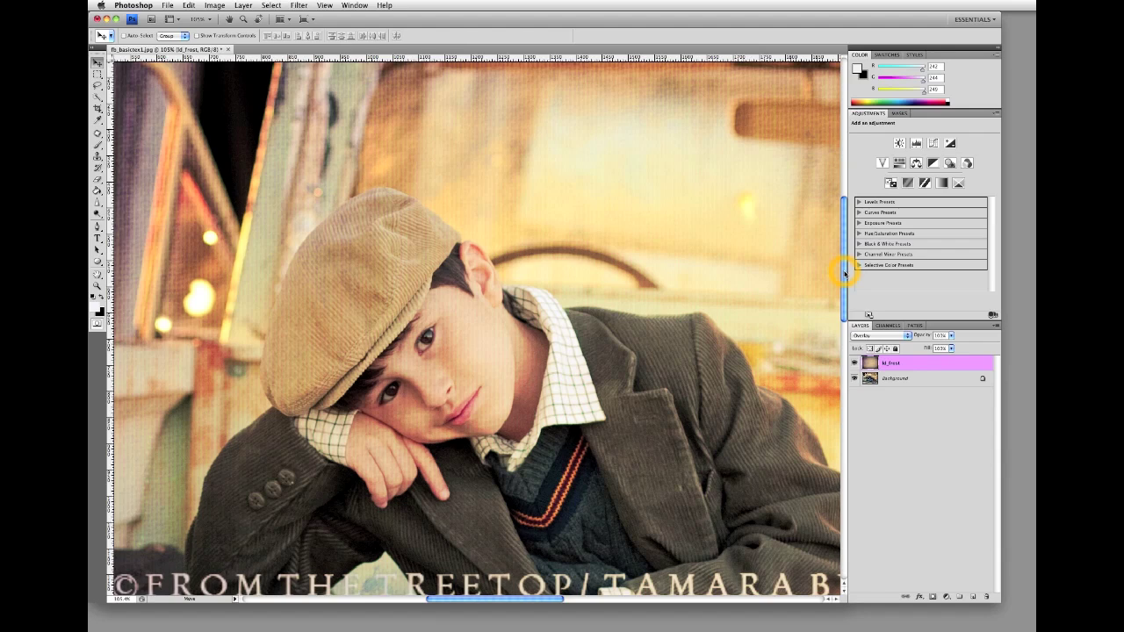
drag(845, 260, 844, 279)
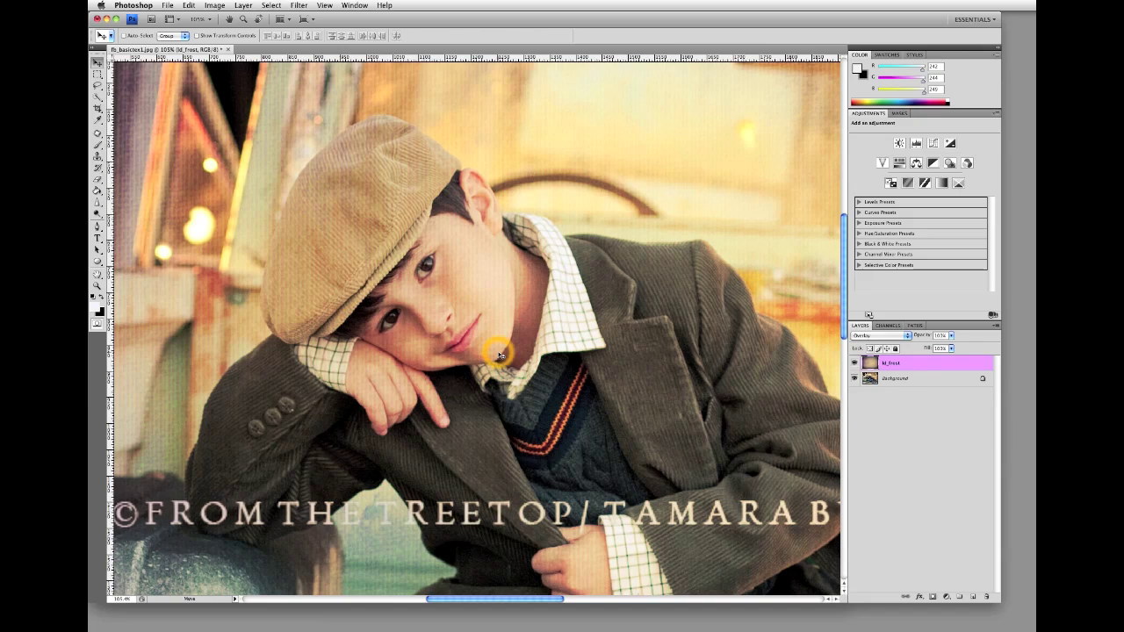
drag(499, 355, 496, 314)
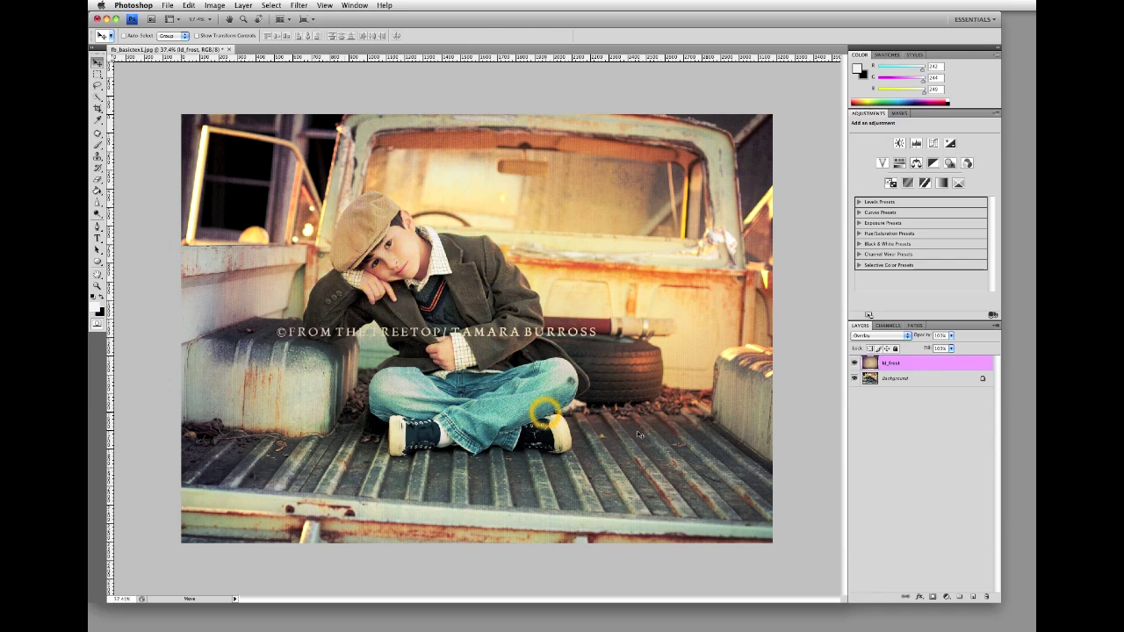
click(99, 87)
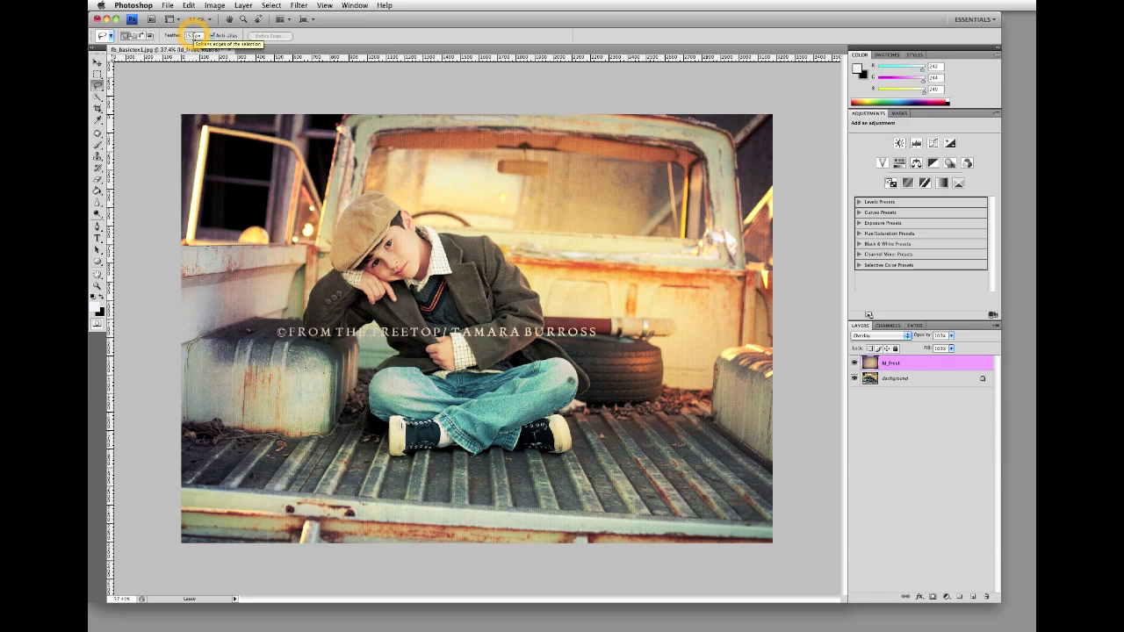
click(189, 36)
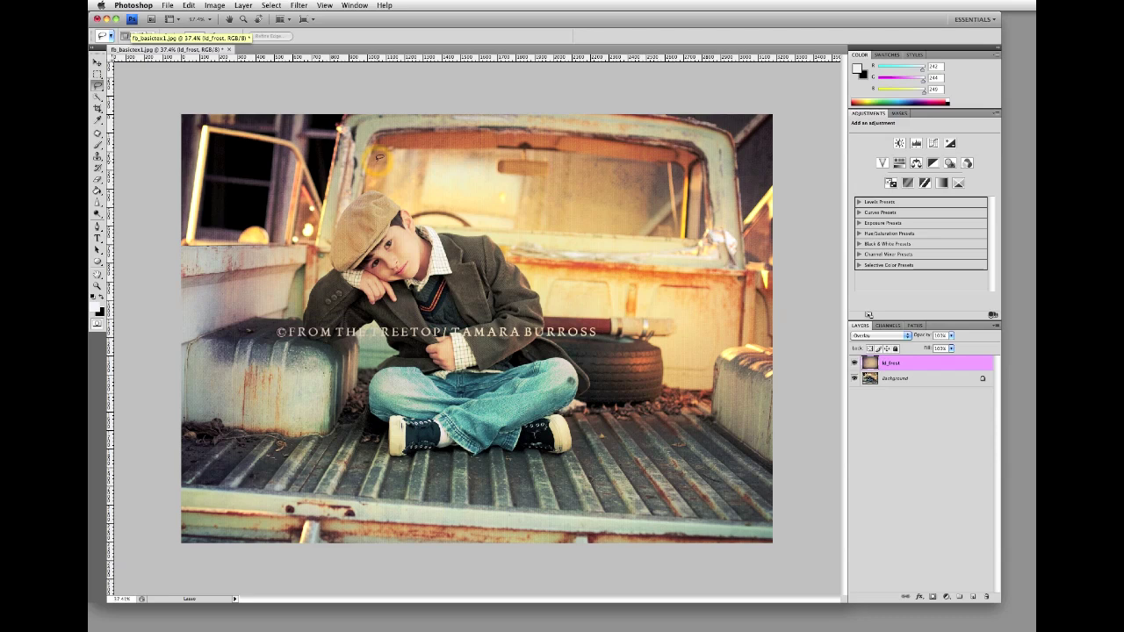
drag(527, 265, 412, 202)
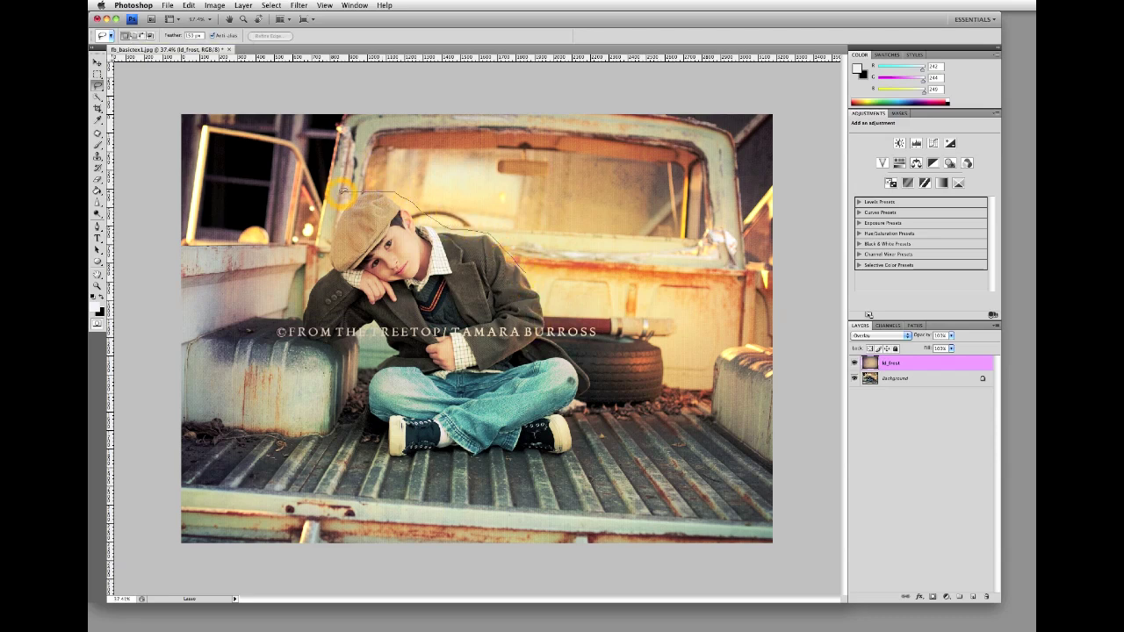
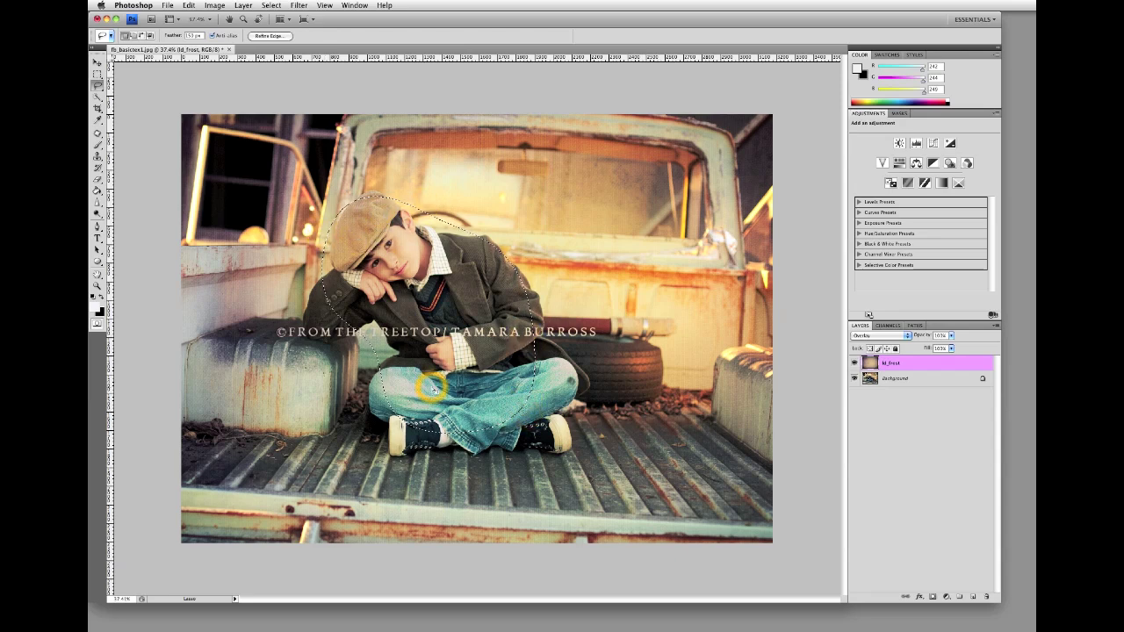
Apply the Average blur filter to the selected area of the ld_frost layer.
click(303, 5)
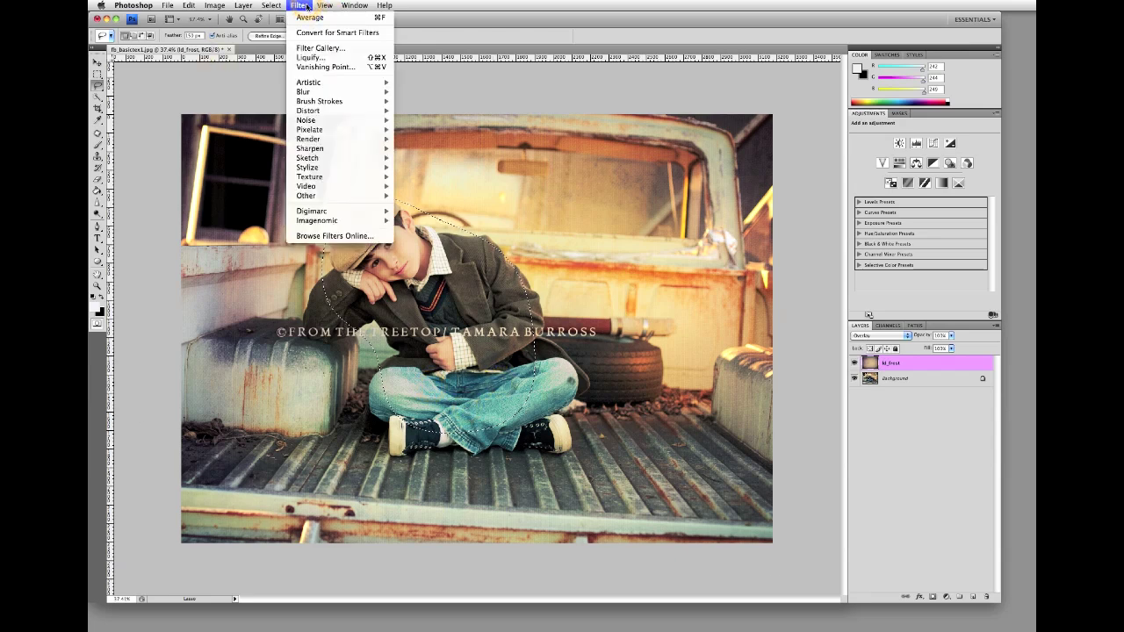
mouse_move(309, 91)
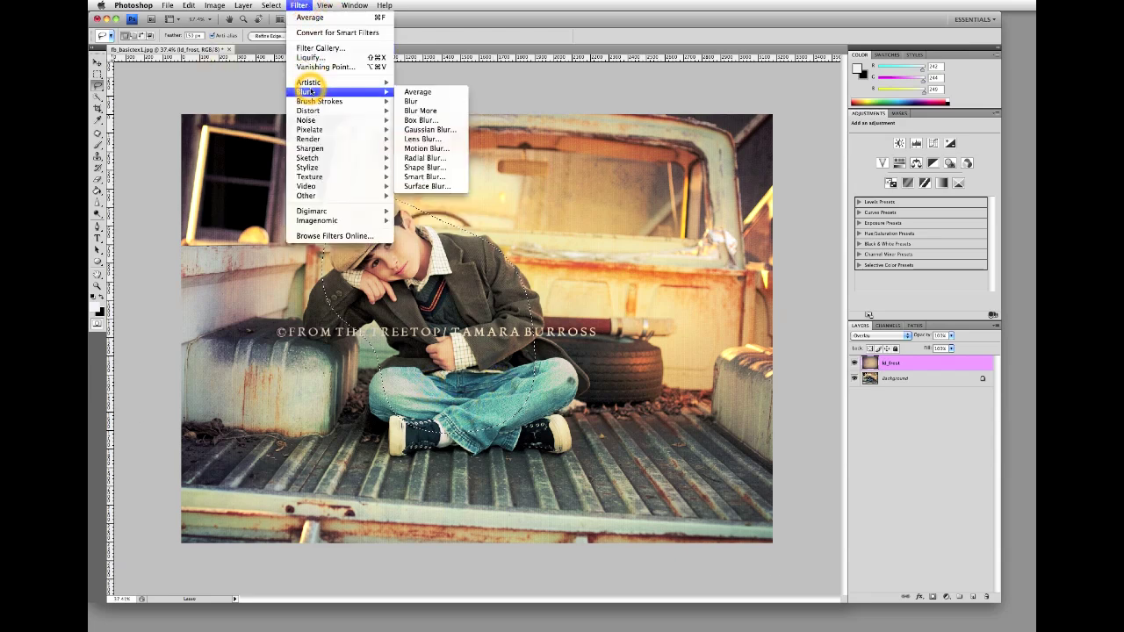
click(410, 92)
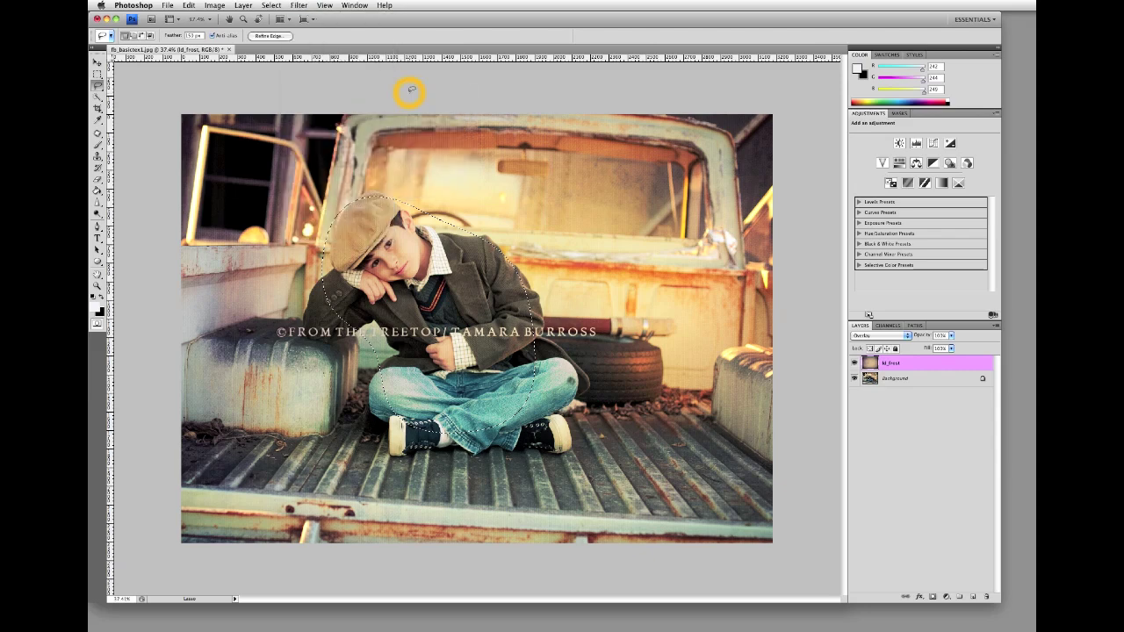
Examine the boy's face and jacket up close against the textured truck background after the blur.
scroll(348, 192, up, 5)
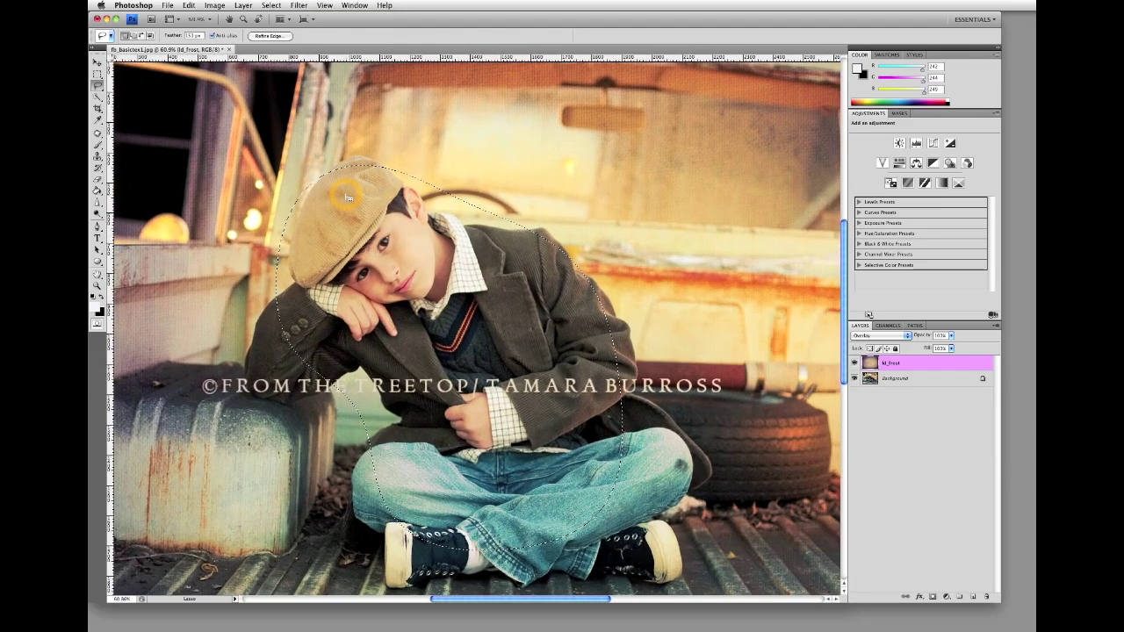
scroll(348, 198, up, 2)
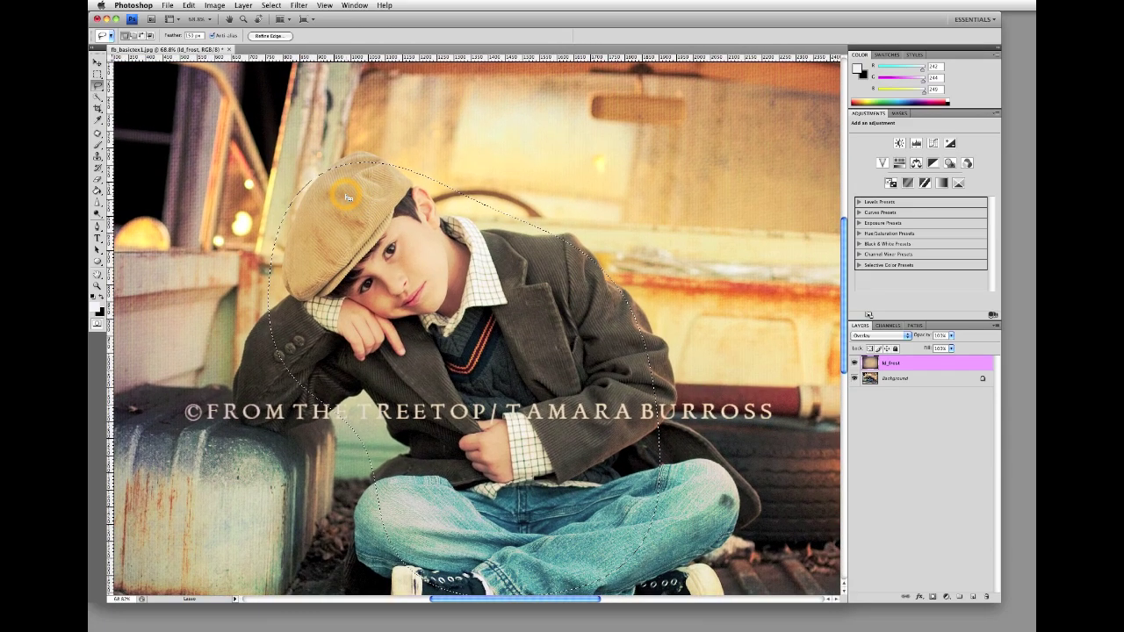
click(432, 227)
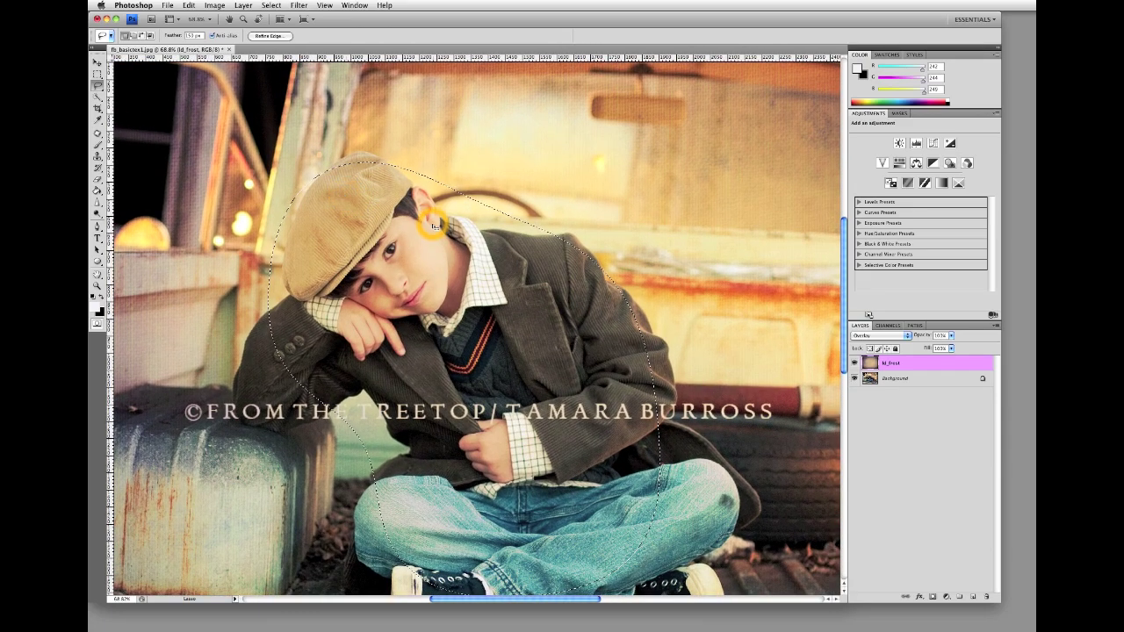
click(555, 125)
click(603, 241)
click(638, 181)
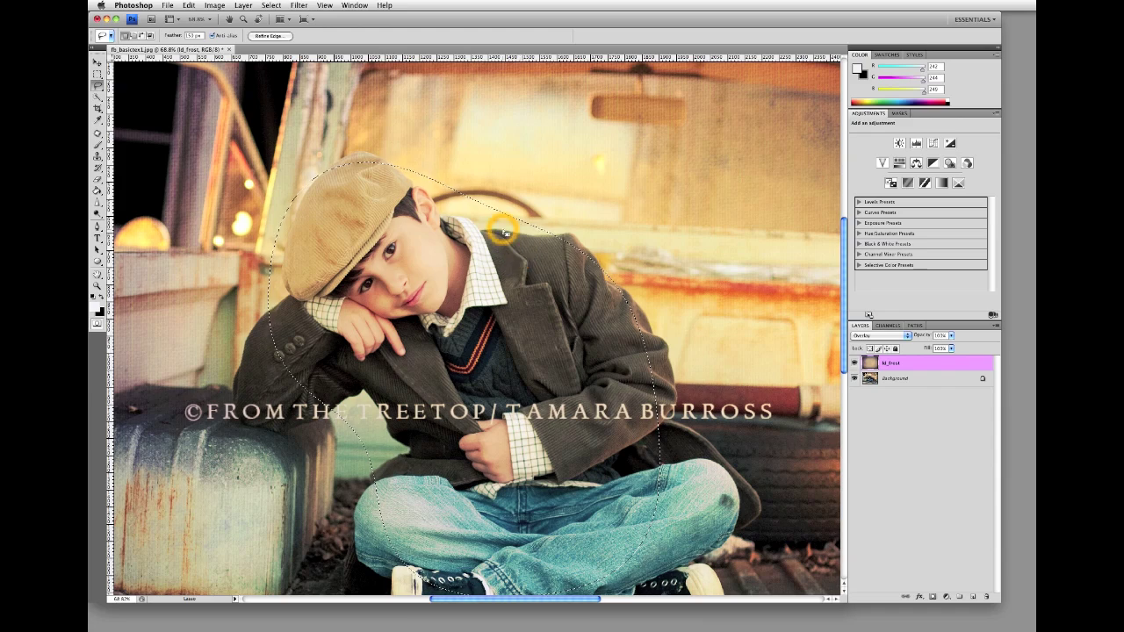
drag(505, 233, 505, 232)
key(ctrl+minus)
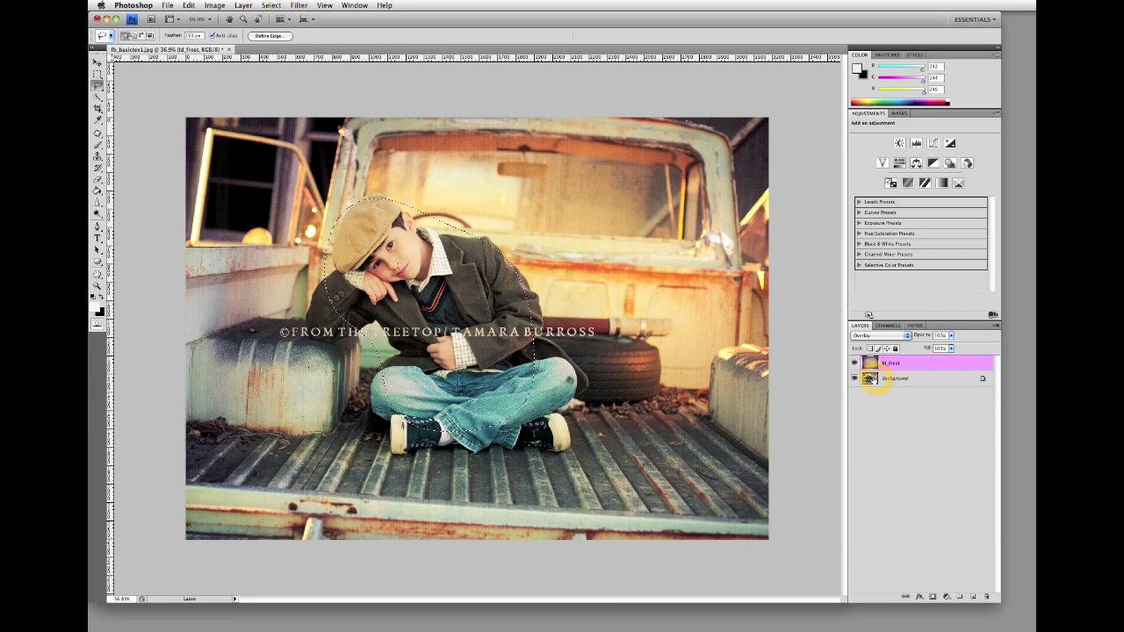
Try different opacities on the ld_frost layer and leave it slightly below full strength.
click(952, 337)
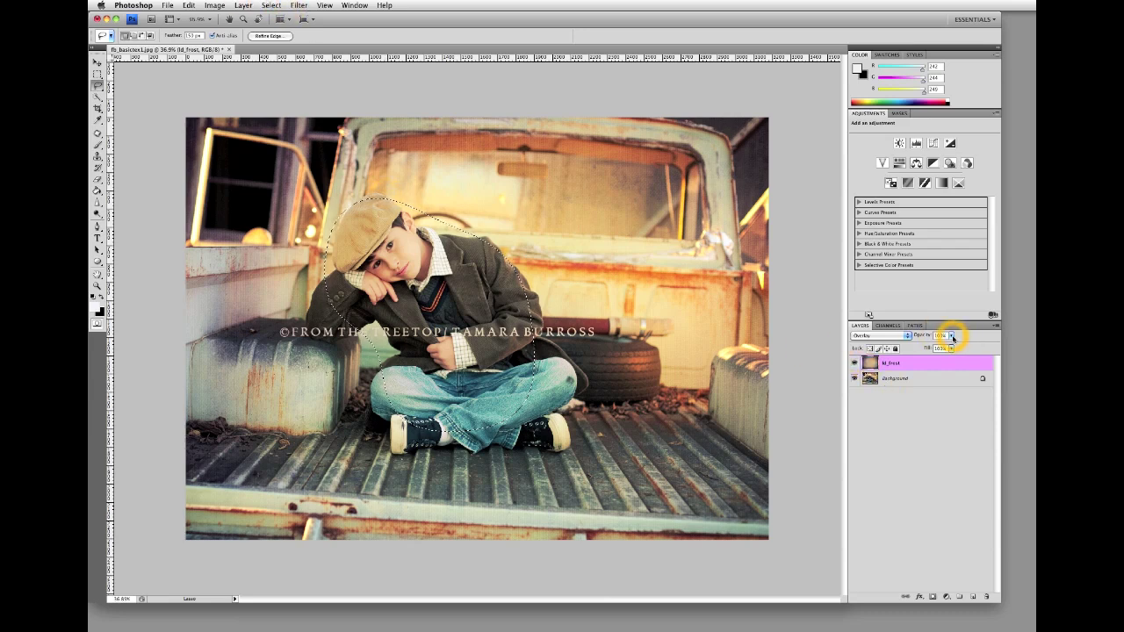
click(953, 337)
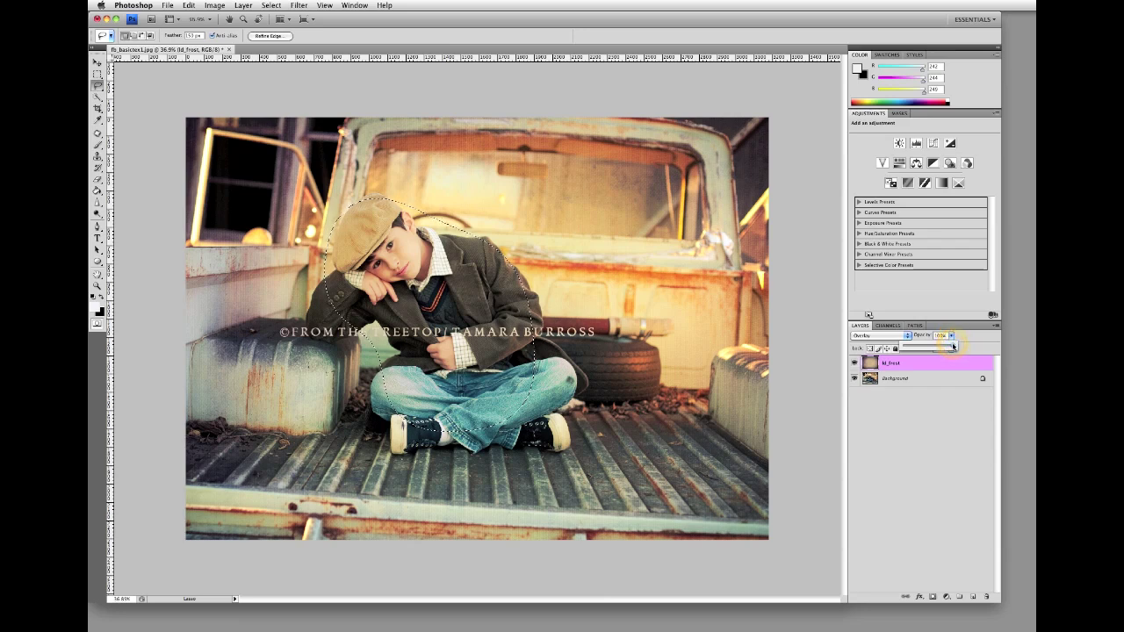
drag(929, 347, 919, 347)
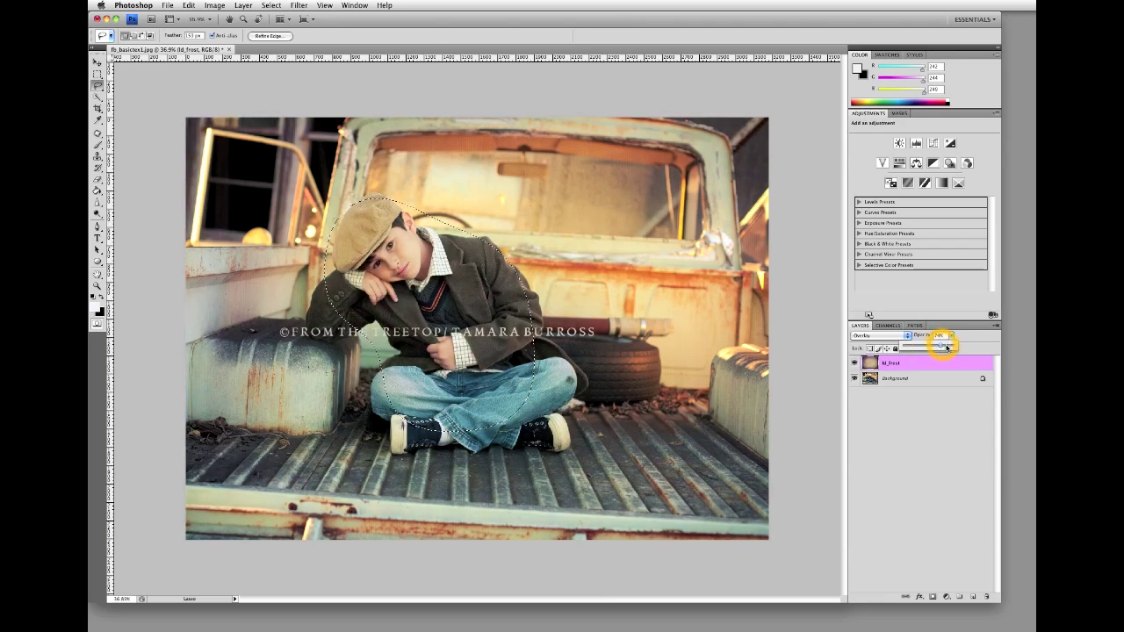
drag(942, 347, 960, 348)
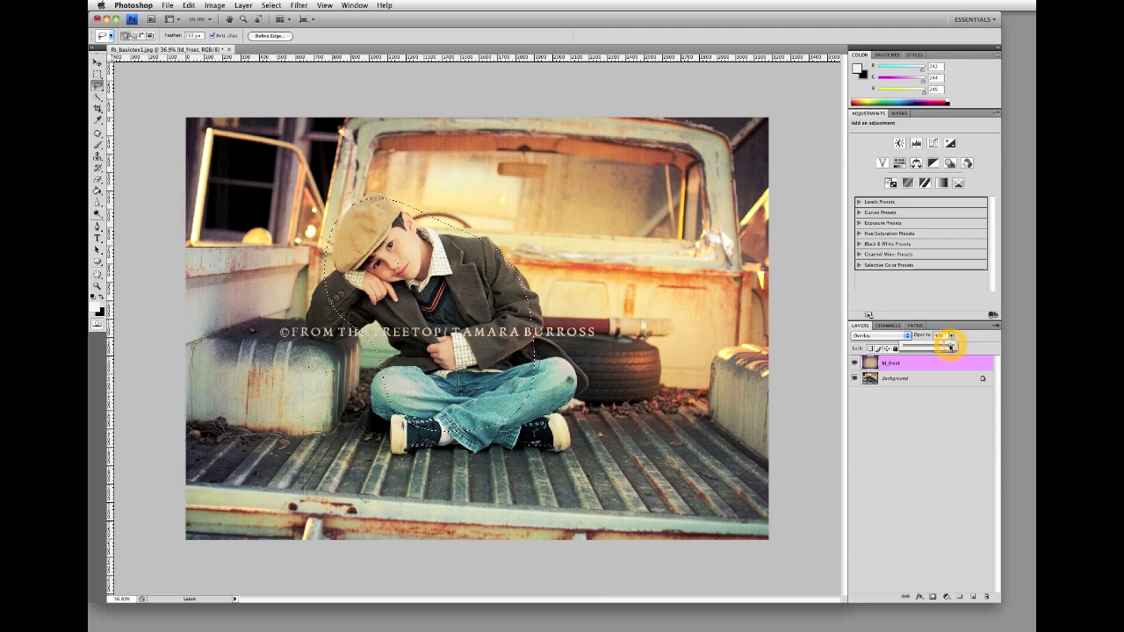
drag(945, 347, 946, 348)
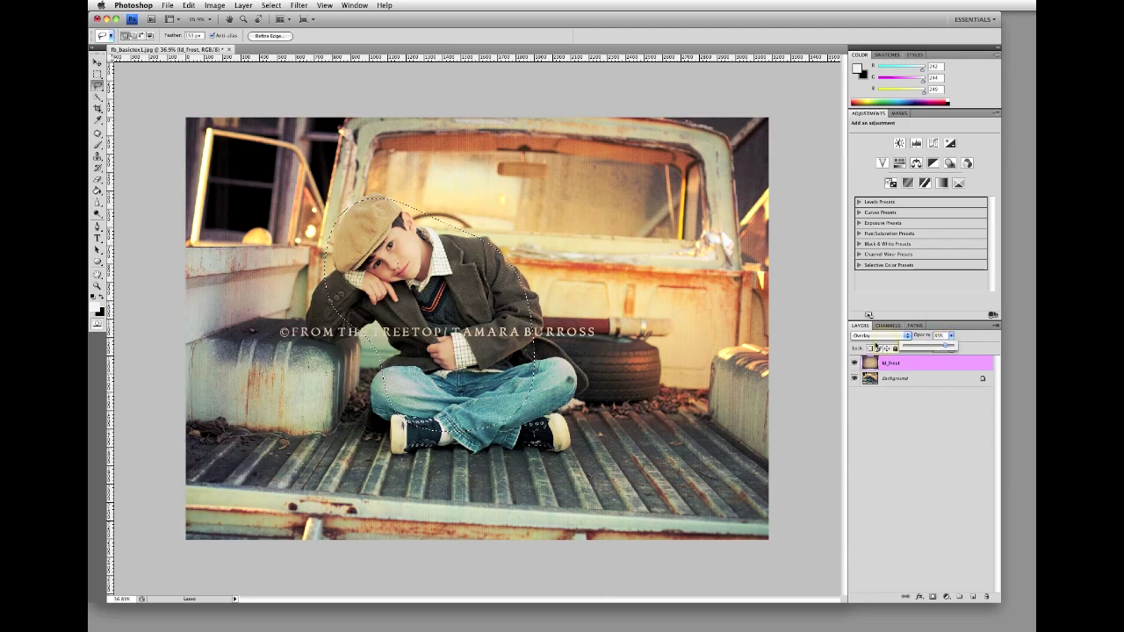
Examine the boy and the surrounding texture up close and as a whole image at the reduced layer opacity.
scroll(369, 194, up, 3)
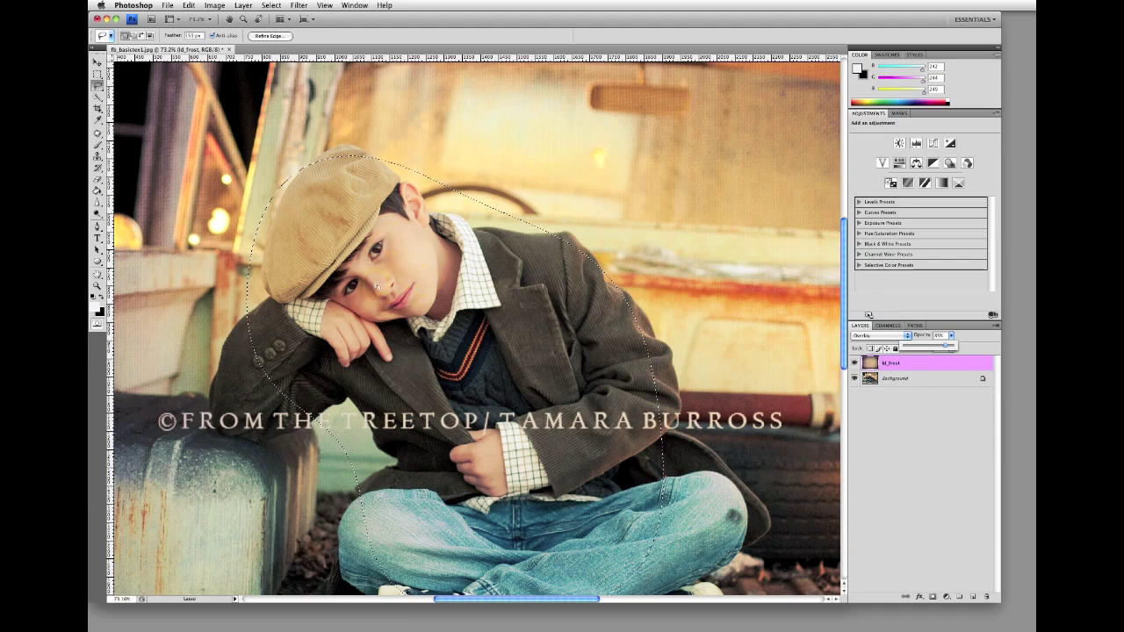
scroll(430, 258, down, 5)
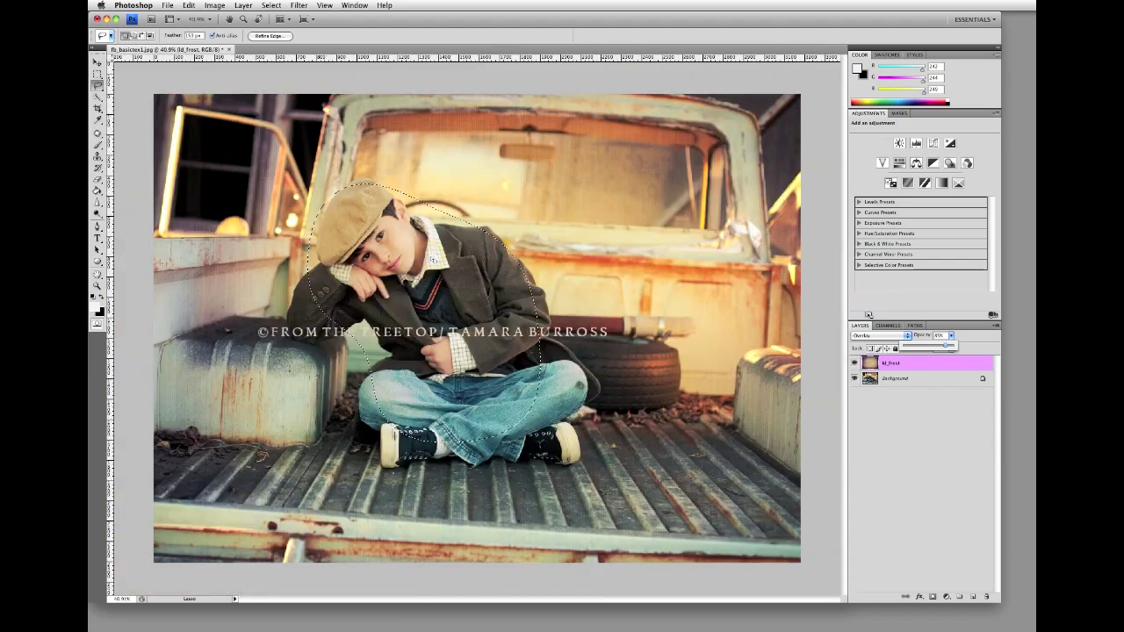
scroll(387, 228, up, 2)
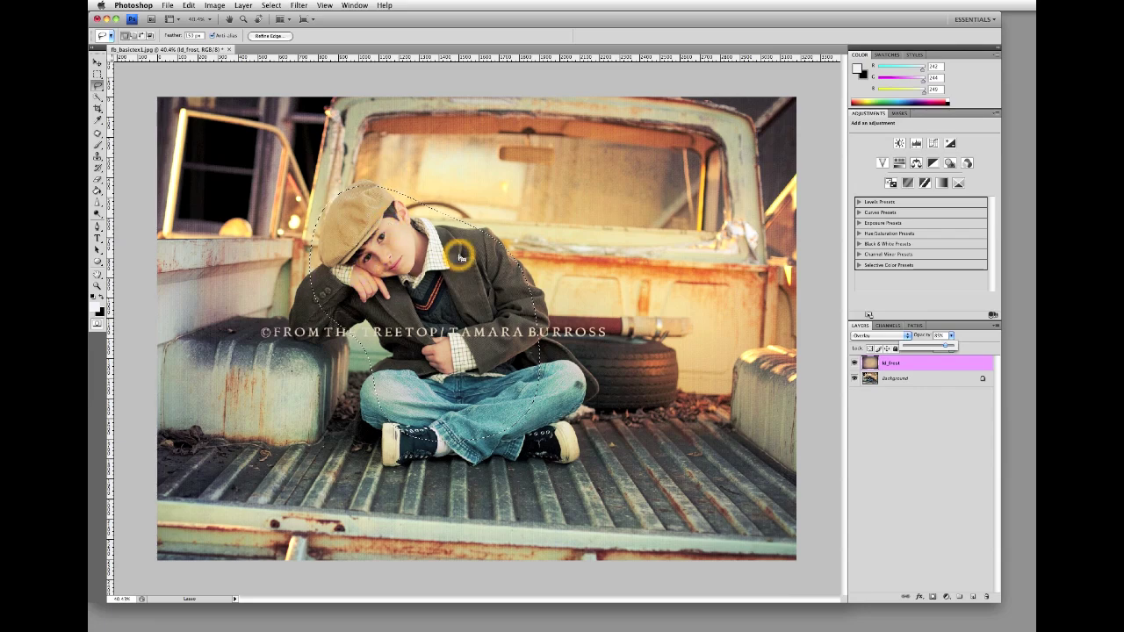
scroll(460, 257, down, 2)
scroll(458, 255, up, 1)
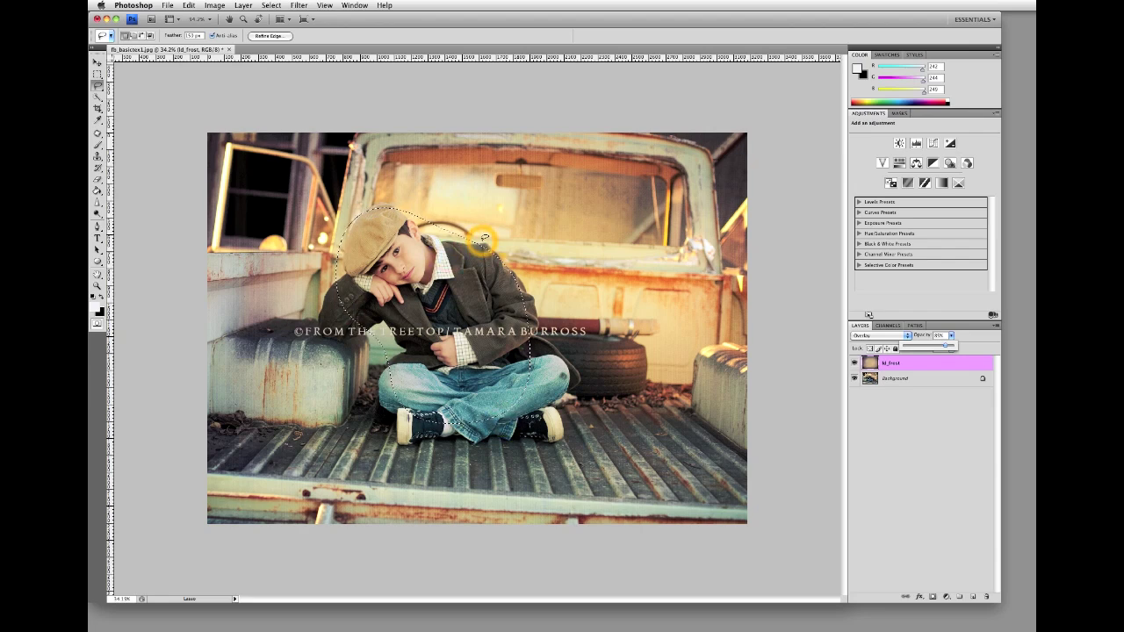
click(271, 6)
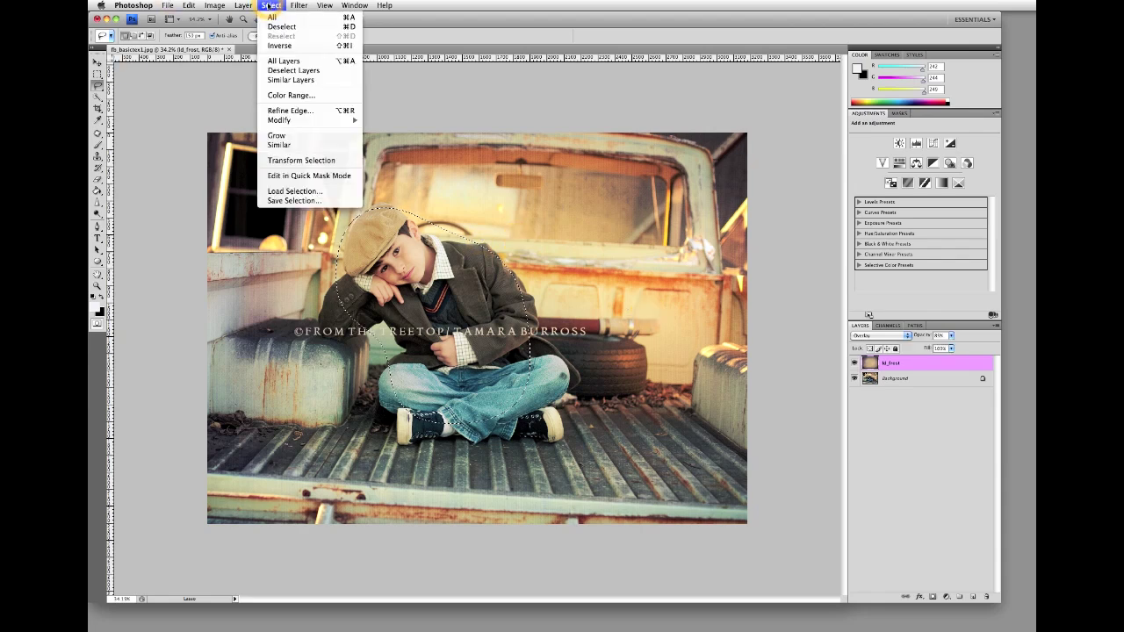
click(430, 105)
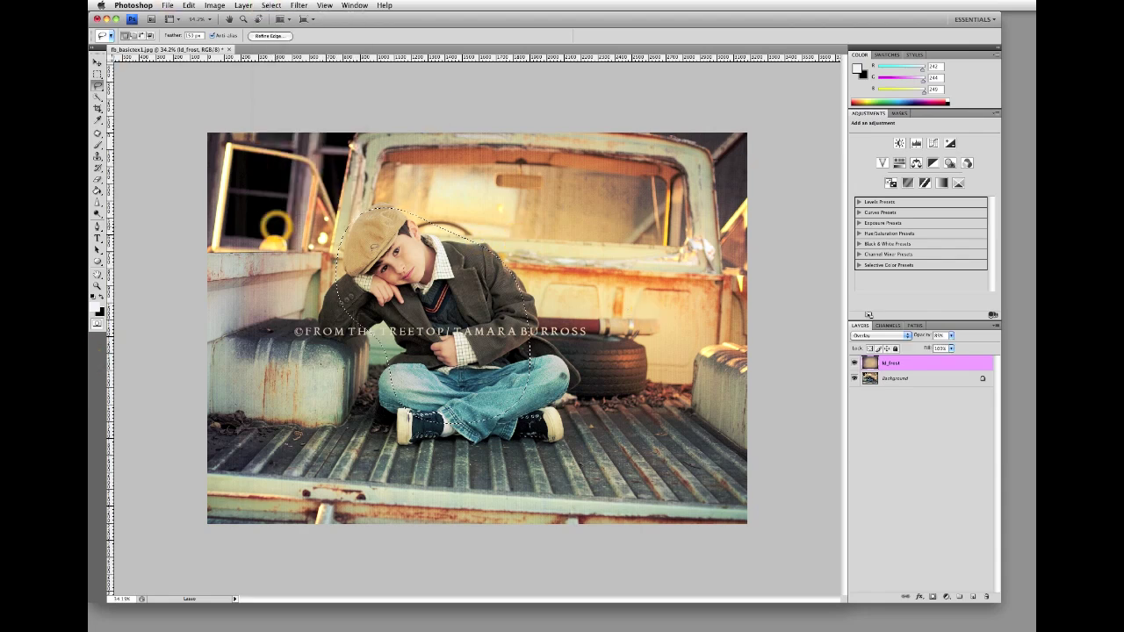
key(super+minus)
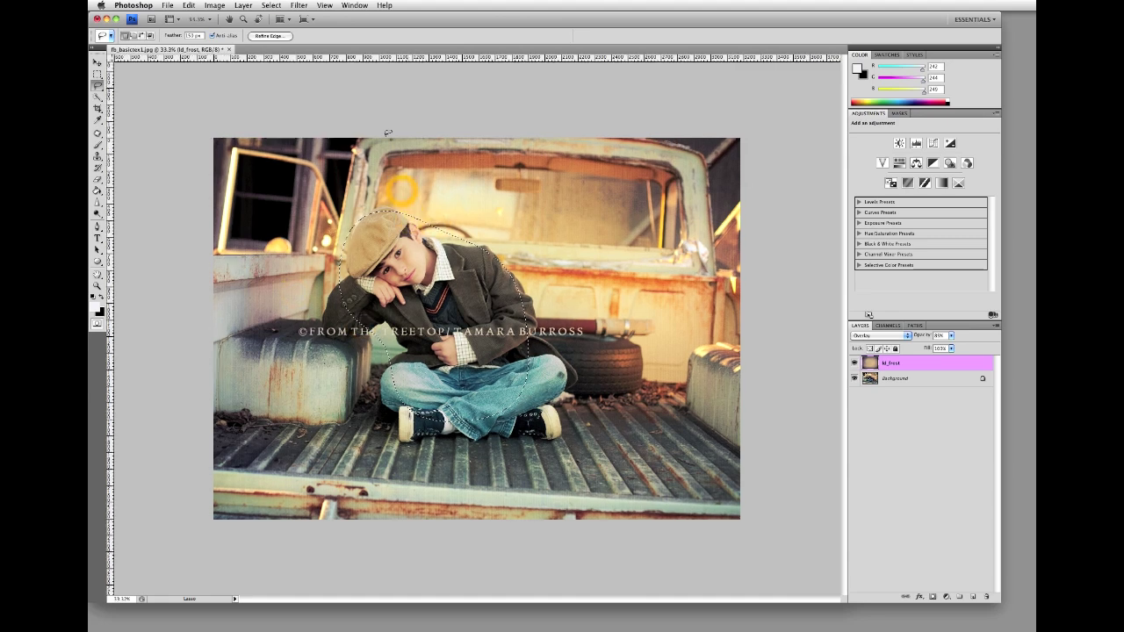
Shift the hue of the selected area of the ld_frost layer to -3 with a Hue/Saturation adjustment.
click(215, 5)
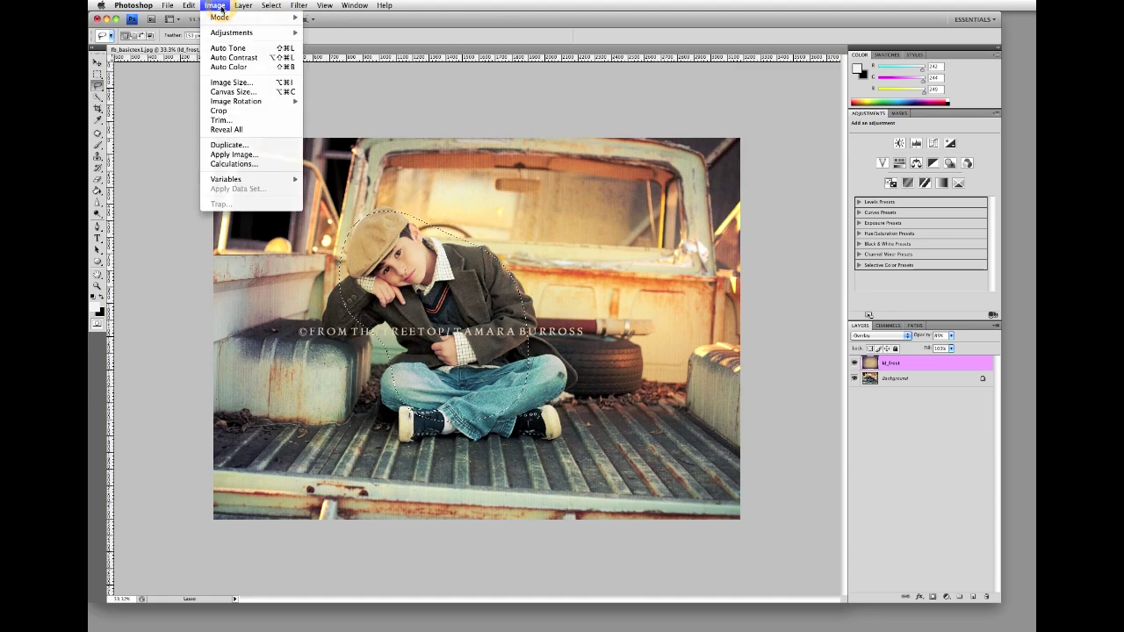
mouse_move(225, 32)
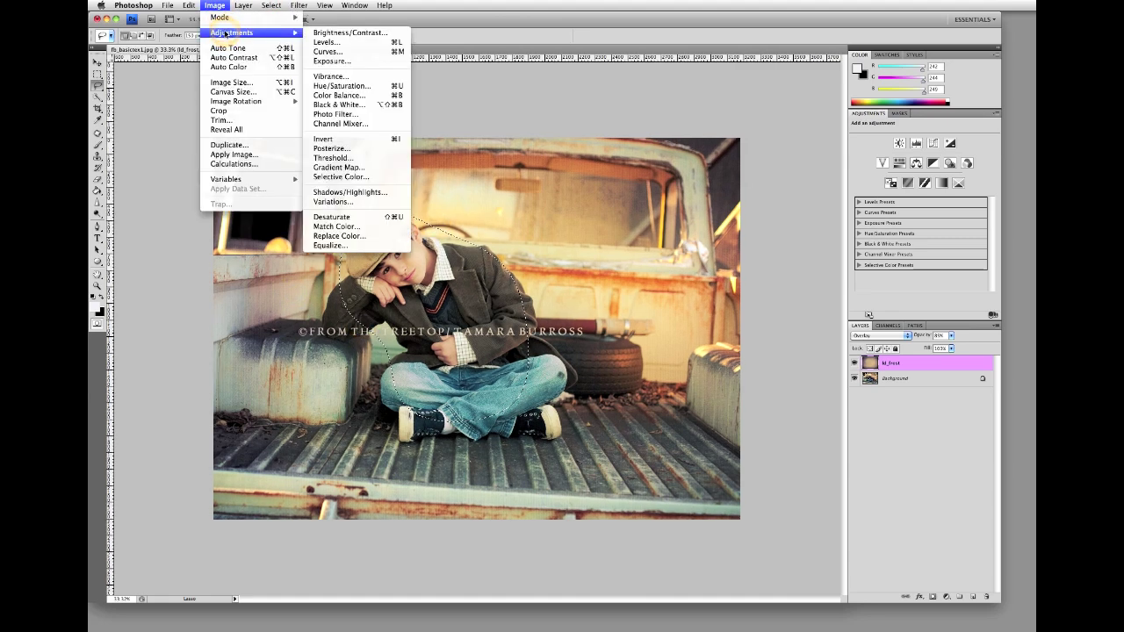
click(328, 86)
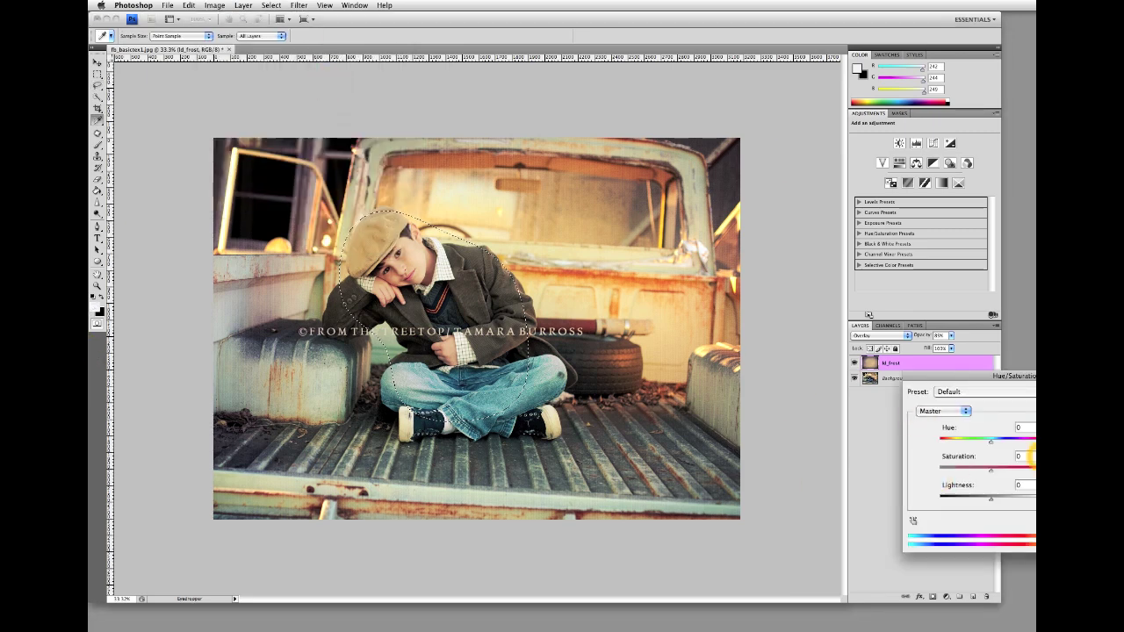
drag(977, 380, 819, 391)
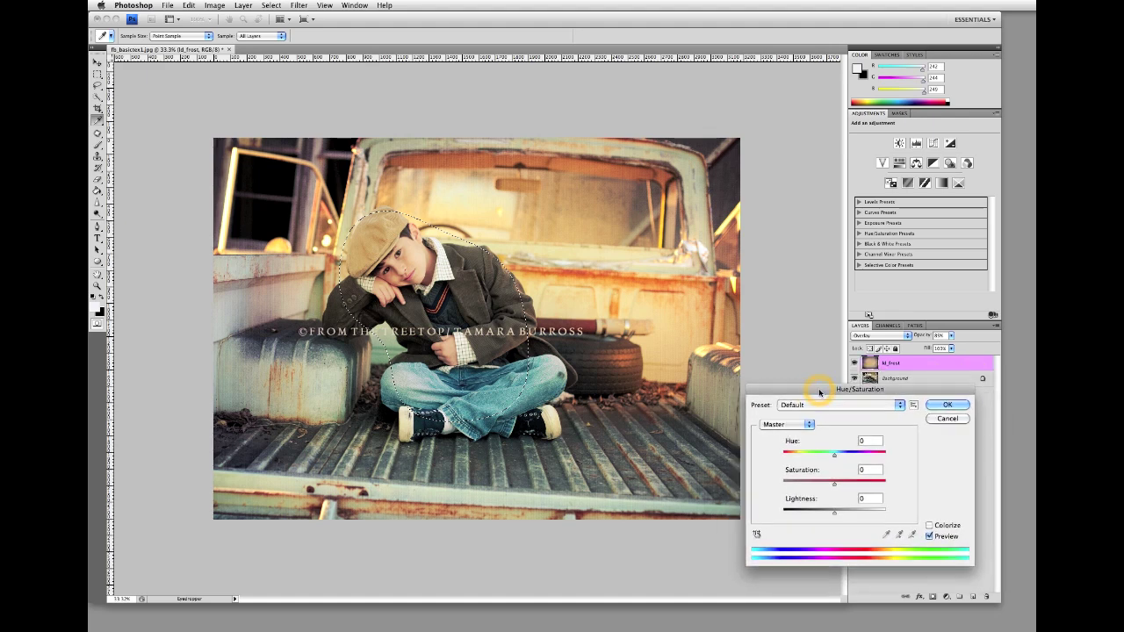
click(831, 454)
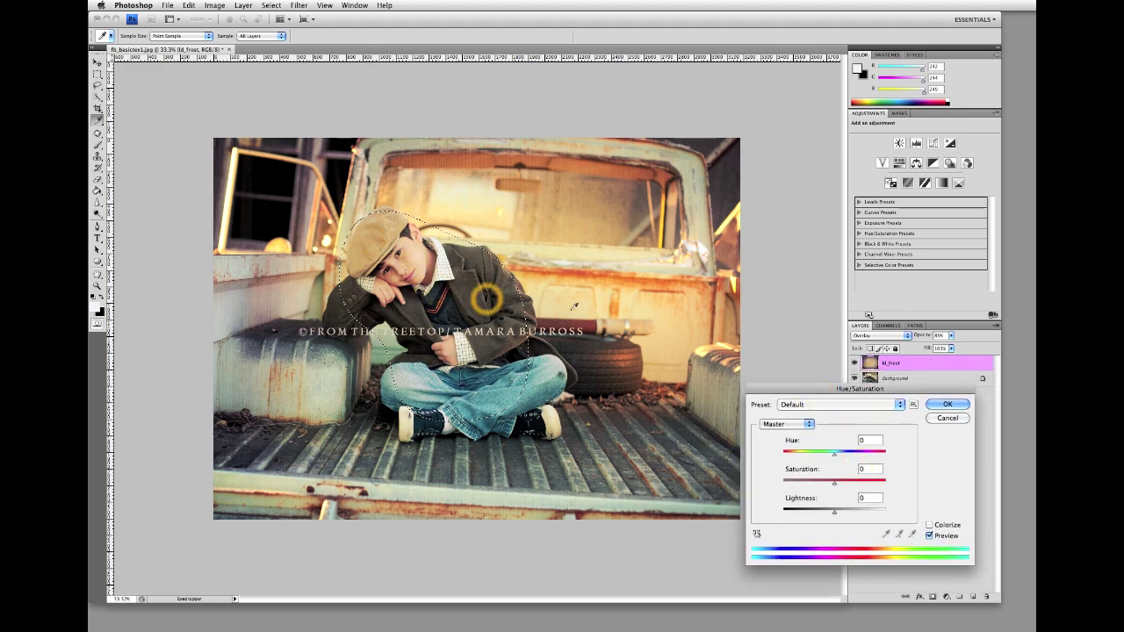
click(834, 456)
drag(834, 455, 832, 455)
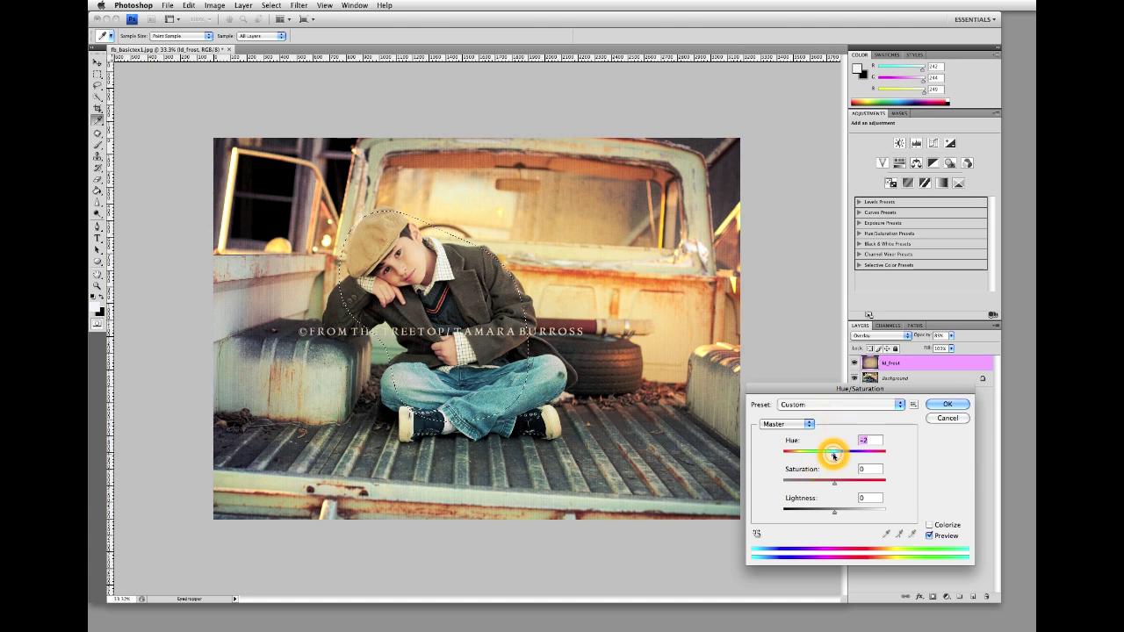
drag(832, 456, 834, 456)
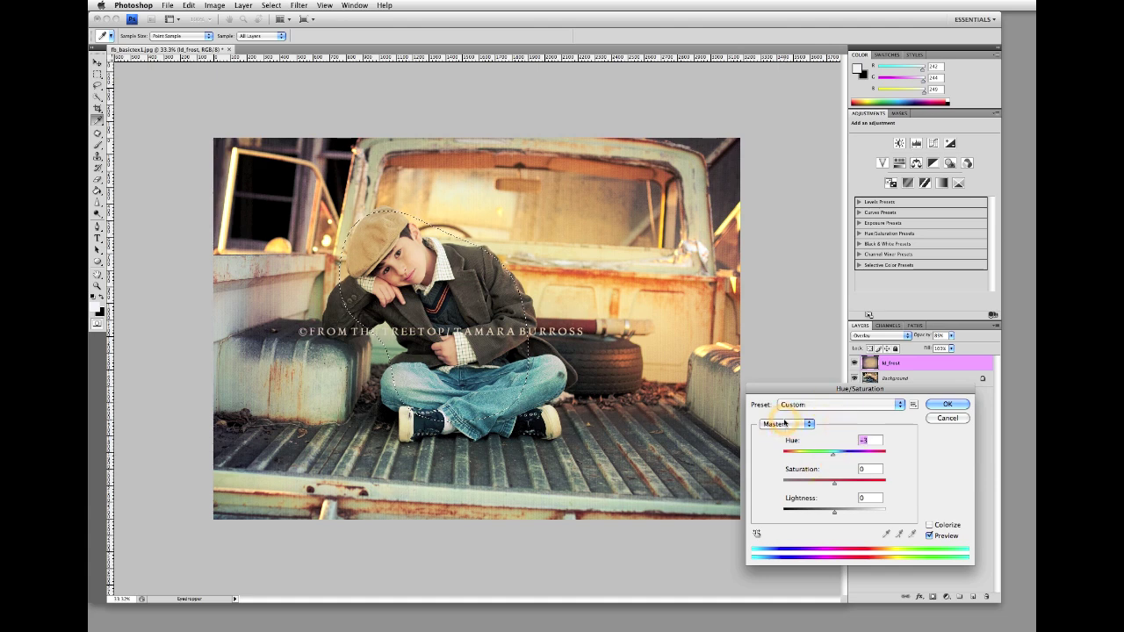
click(865, 468)
click(832, 455)
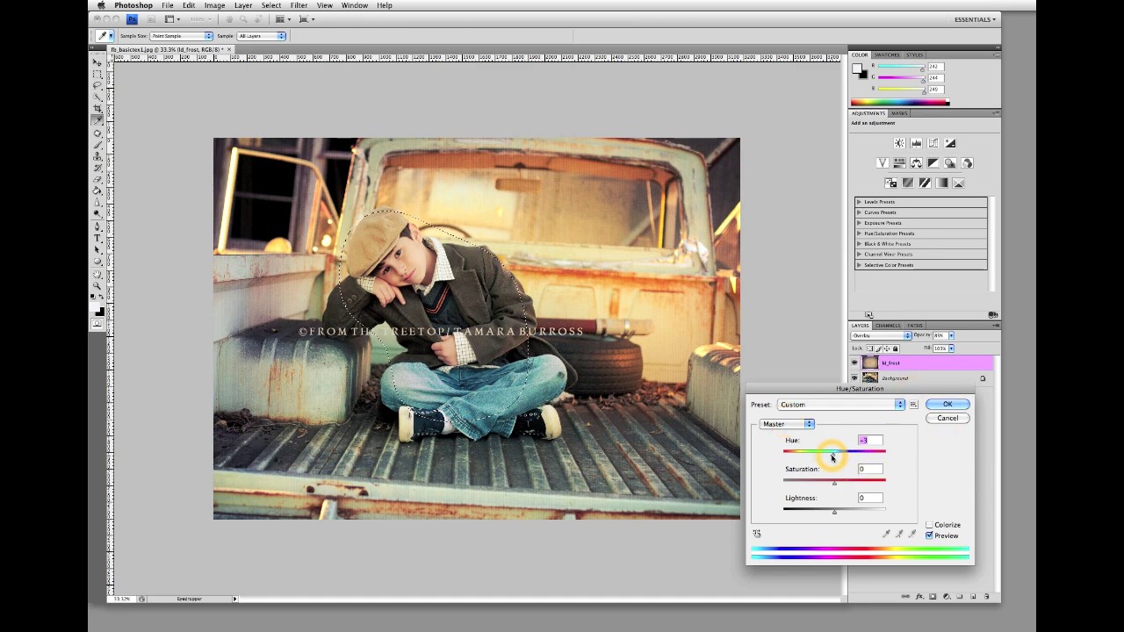
click(941, 406)
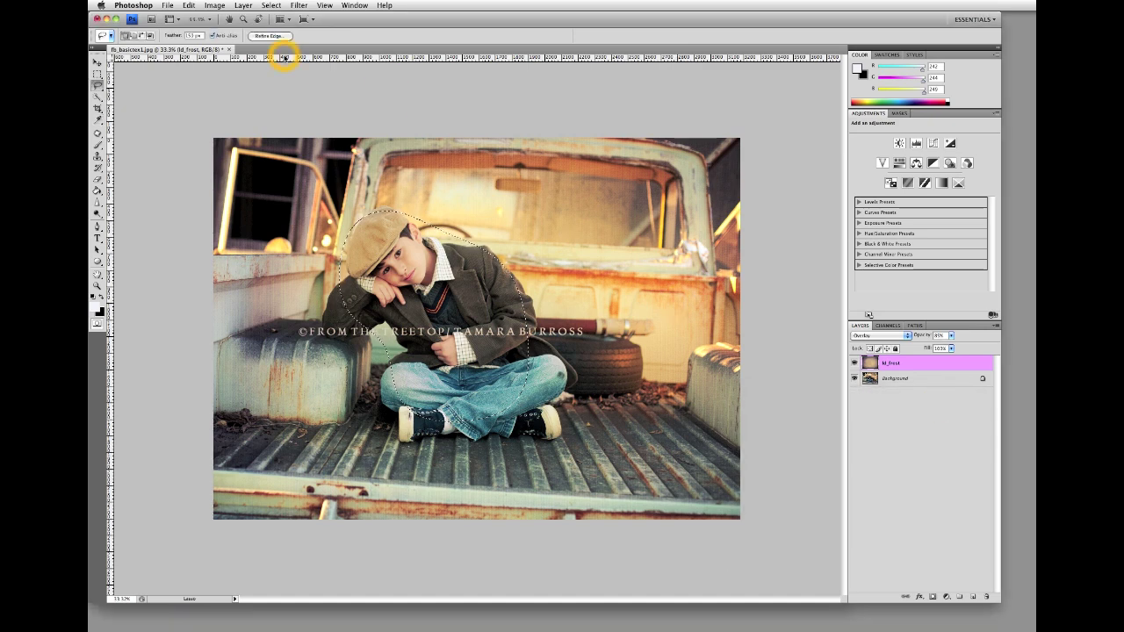
Deselect the area around the boy and check the blended texture up close and as a whole image.
click(276, 6)
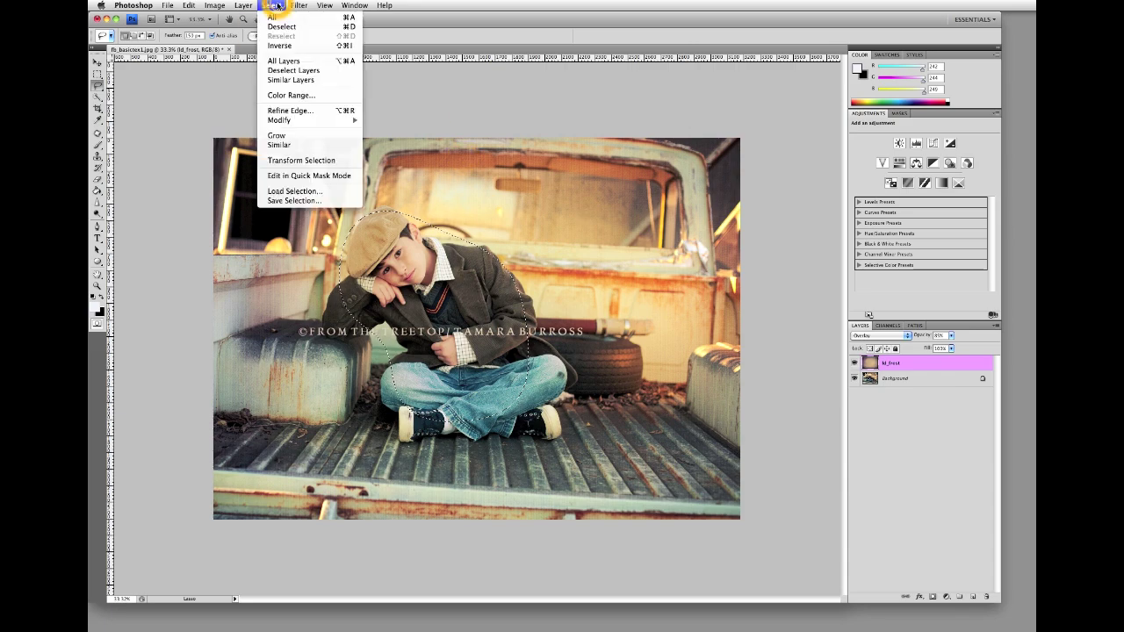
click(278, 29)
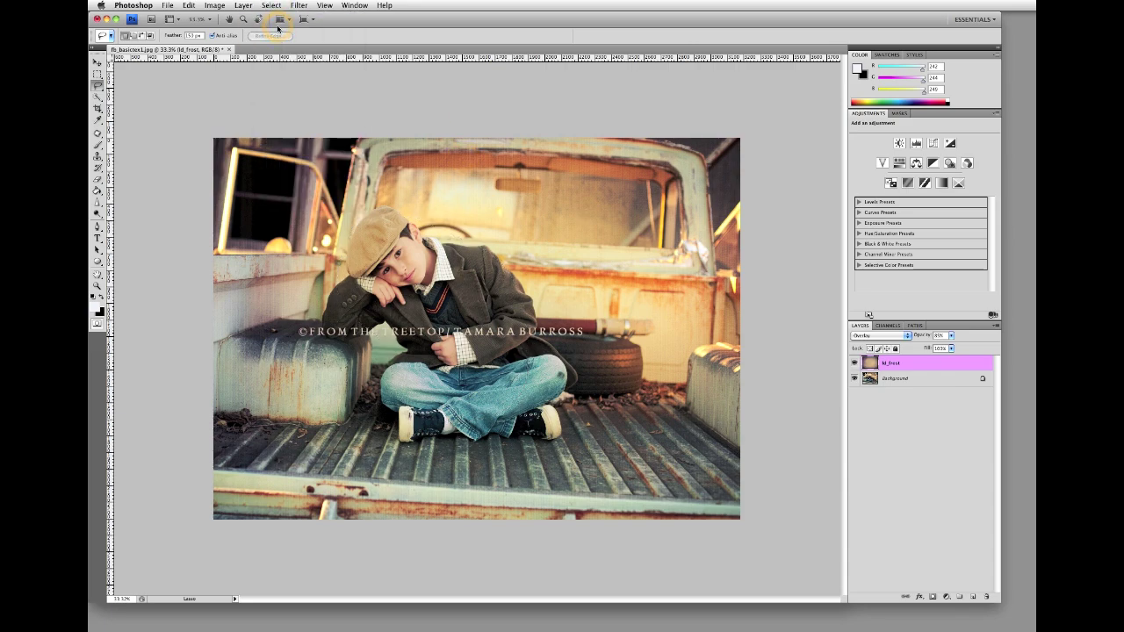
click(392, 254)
scroll(367, 250, up, 3)
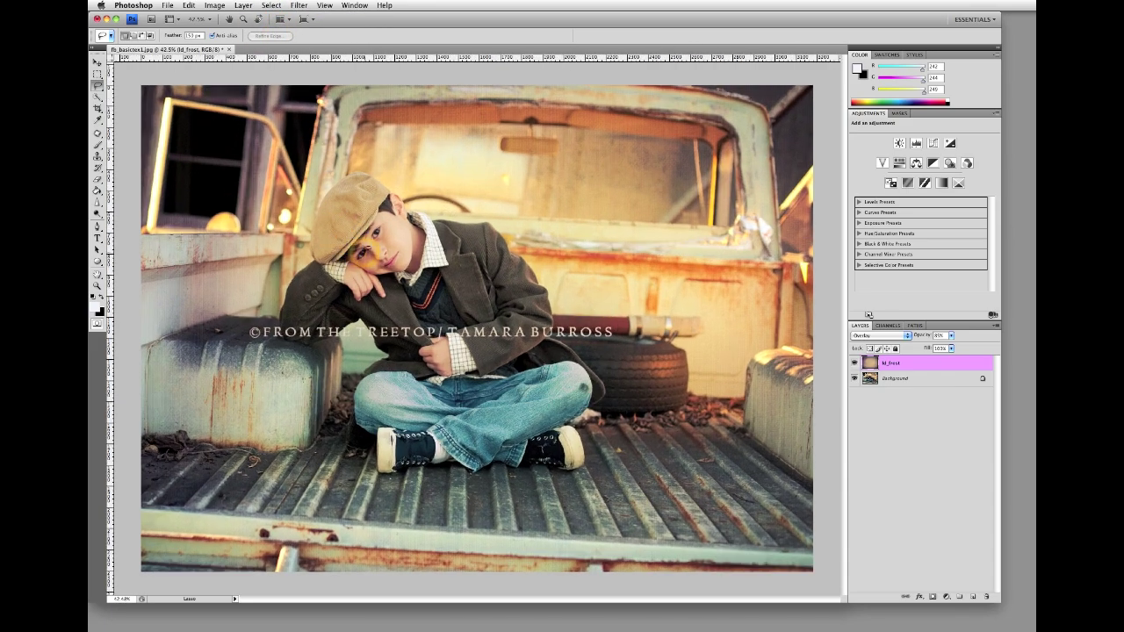
scroll(374, 250, down, 5)
scroll(376, 251, up, 2)
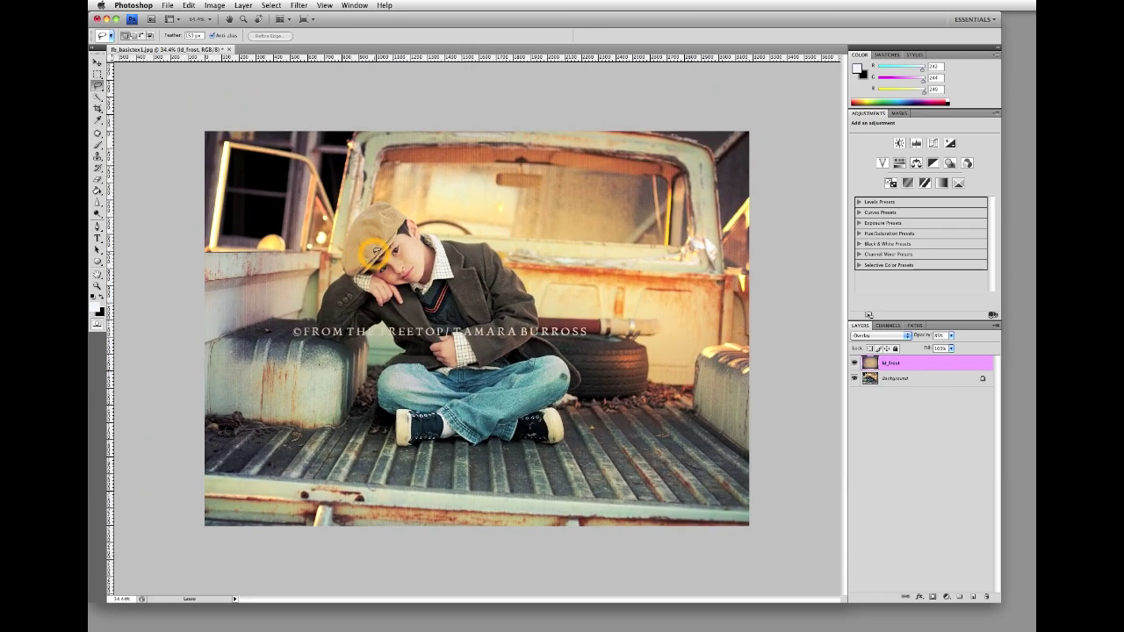
click(375, 252)
click(375, 252)
click(376, 252)
Flatten the image to merge the ld_frost texture layer into the background.
click(216, 6)
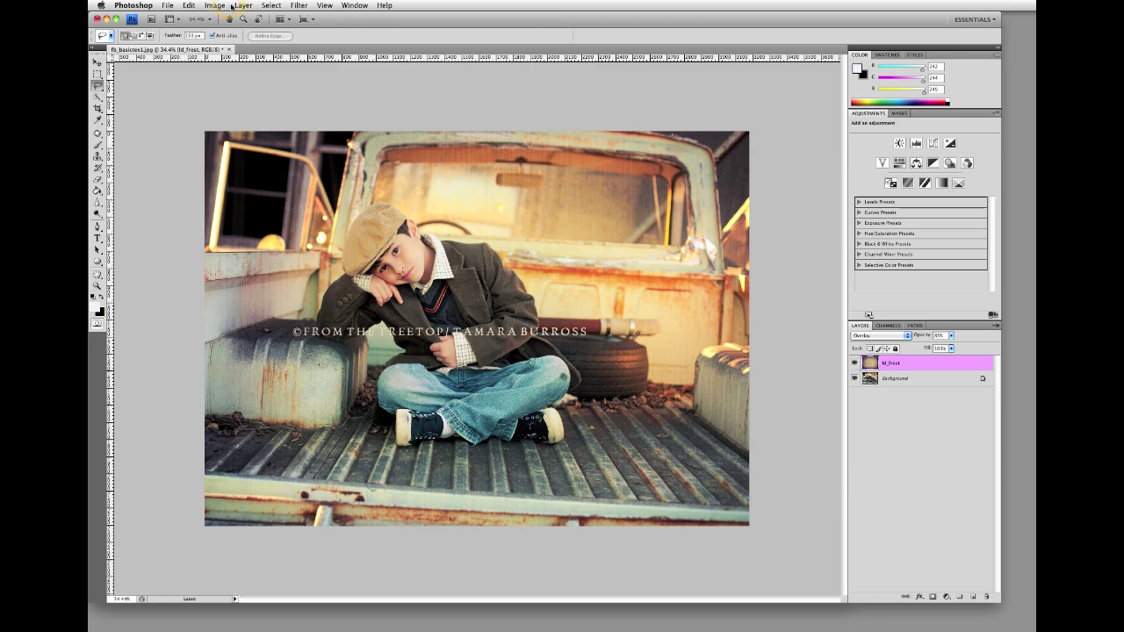
click(242, 5)
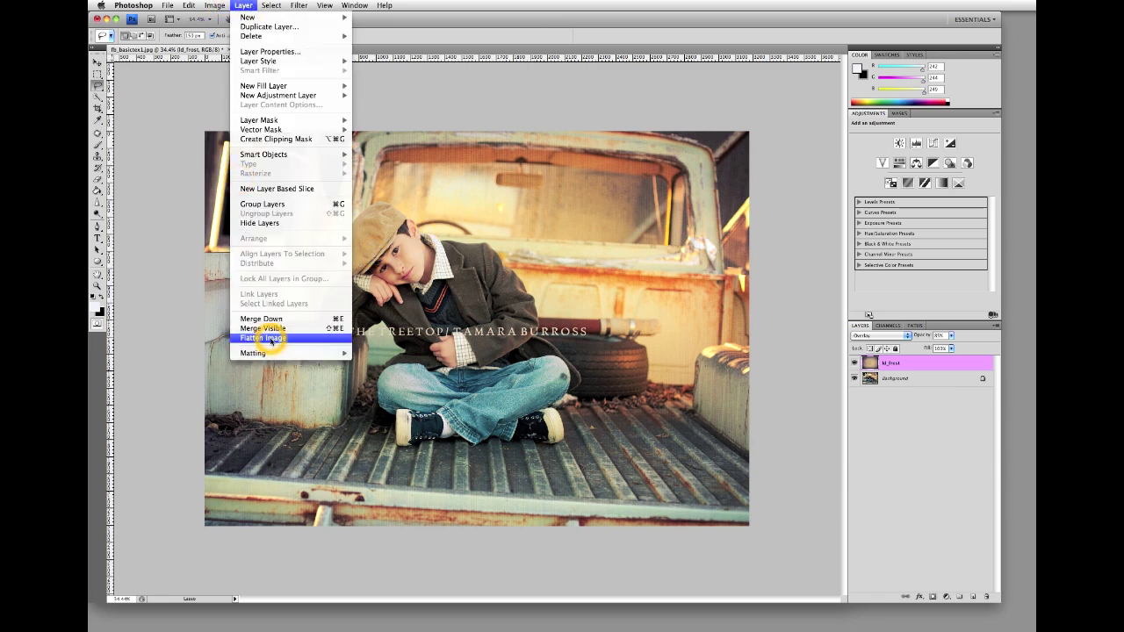
click(267, 338)
click(400, 249)
click(302, 212)
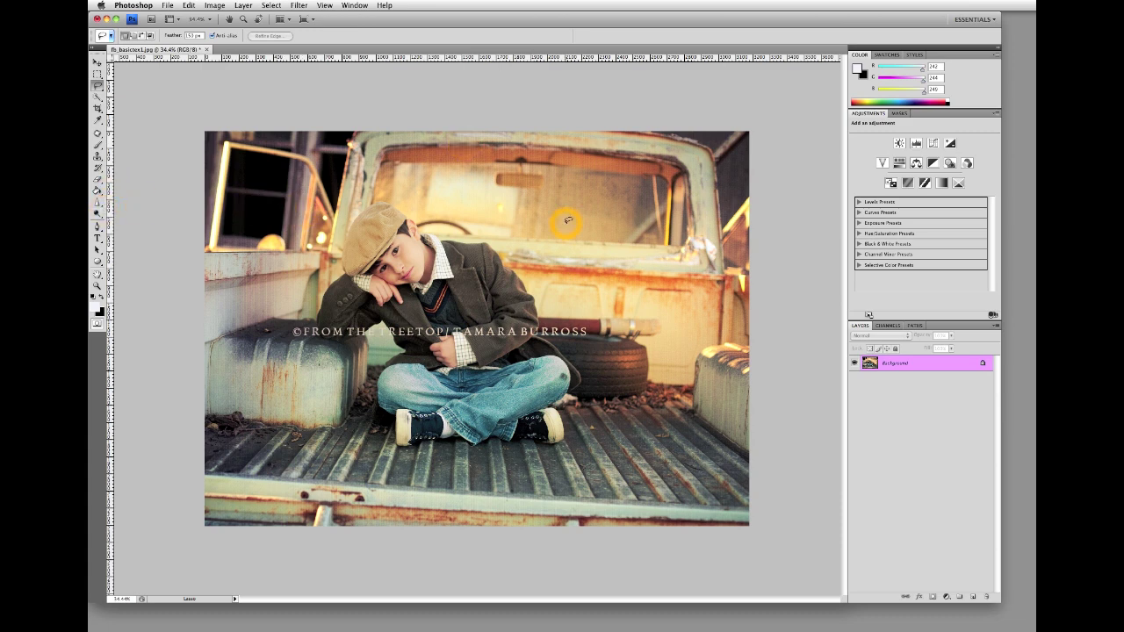
Boost the color of the boy's vest and jeans with the Sponge tool in Saturate mode at 40% flow.
click(99, 213)
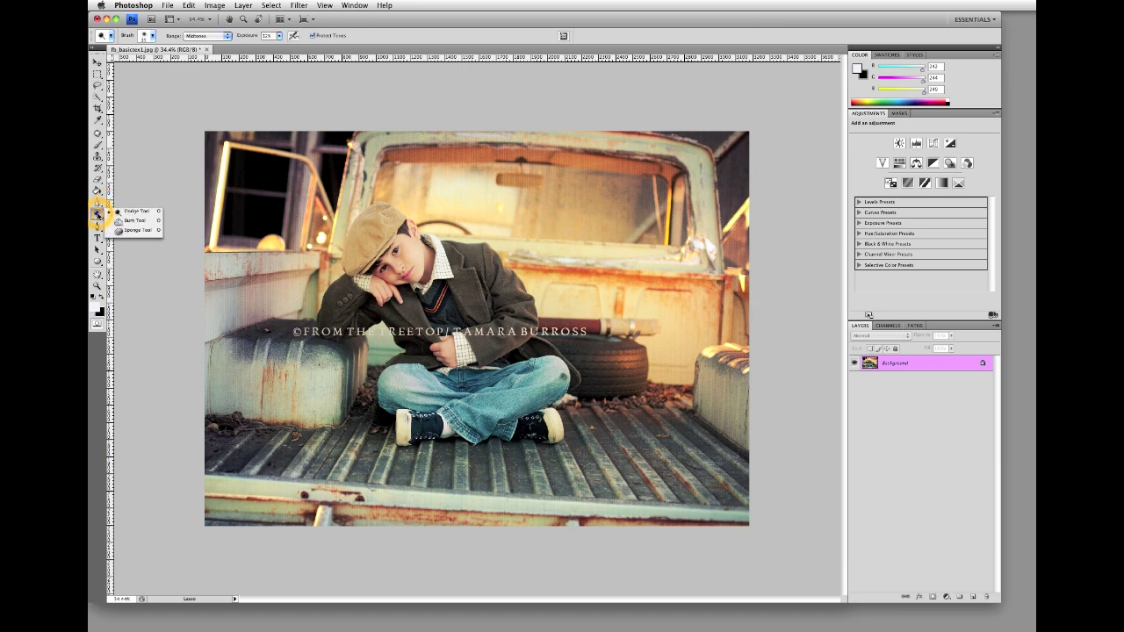
click(132, 230)
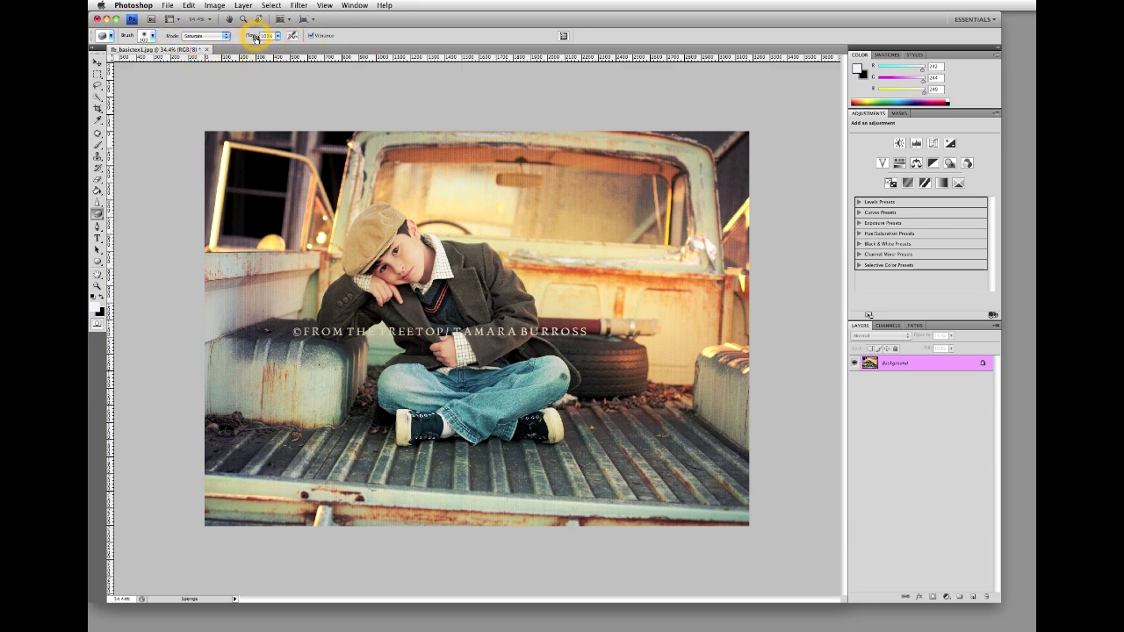
click(277, 35)
drag(253, 46, 248, 46)
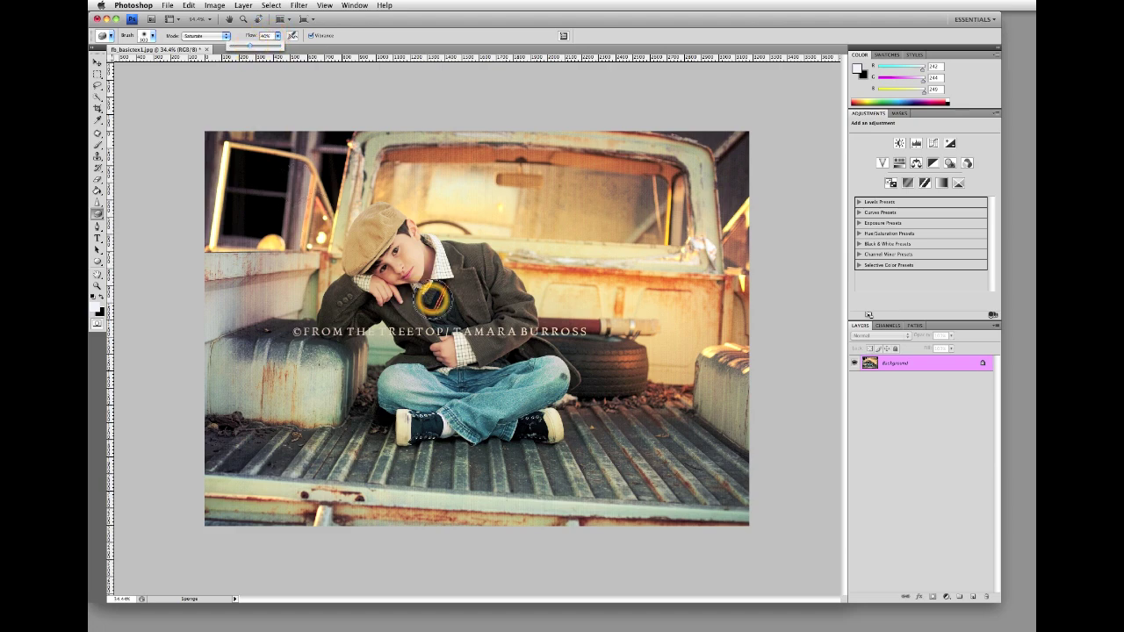
scroll(421, 272, down, 2)
scroll(417, 268, up, 3)
mouse_move(417, 269)
mouse_down()
mouse_move(386, 219)
mouse_move(430, 360)
mouse_up()
mouse_move(406, 395)
mouse_down()
mouse_move(544, 410)
mouse_move(489, 272)
mouse_move(459, 235)
mouse_move(442, 281)
mouse_move(367, 302)
mouse_move(286, 288)
mouse_move(324, 277)
mouse_move(324, 297)
mouse_move(466, 280)
mouse_move(524, 352)
mouse_move(519, 399)
mouse_move(507, 315)
mouse_move(466, 256)
mouse_move(392, 227)
mouse_move(465, 269)
mouse_up()
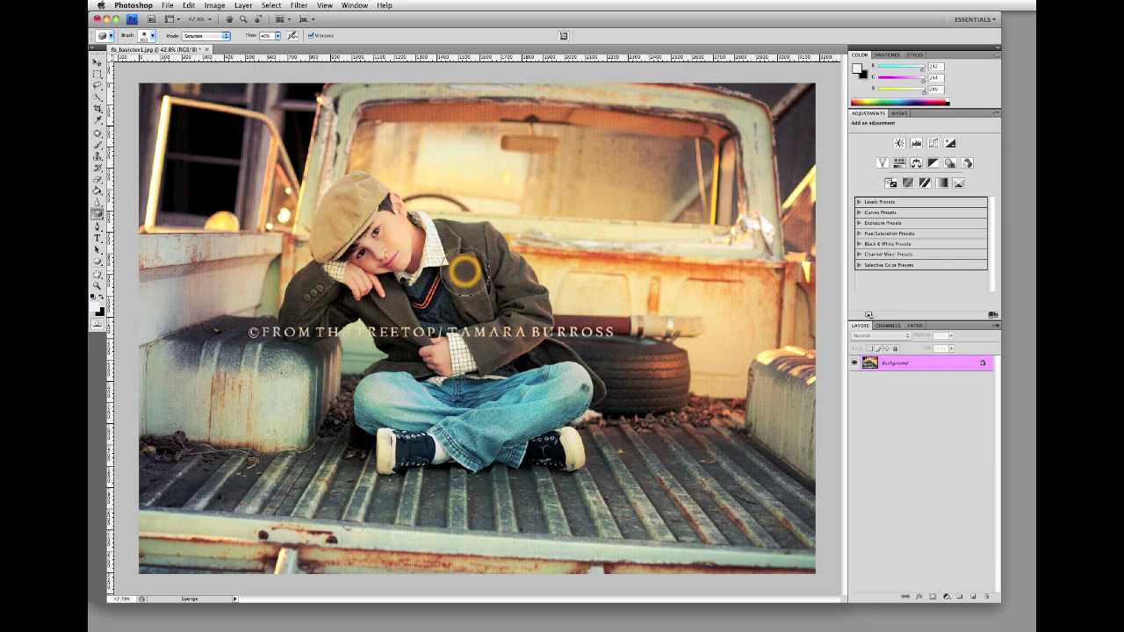
key(super+minus)
key(super+minus)
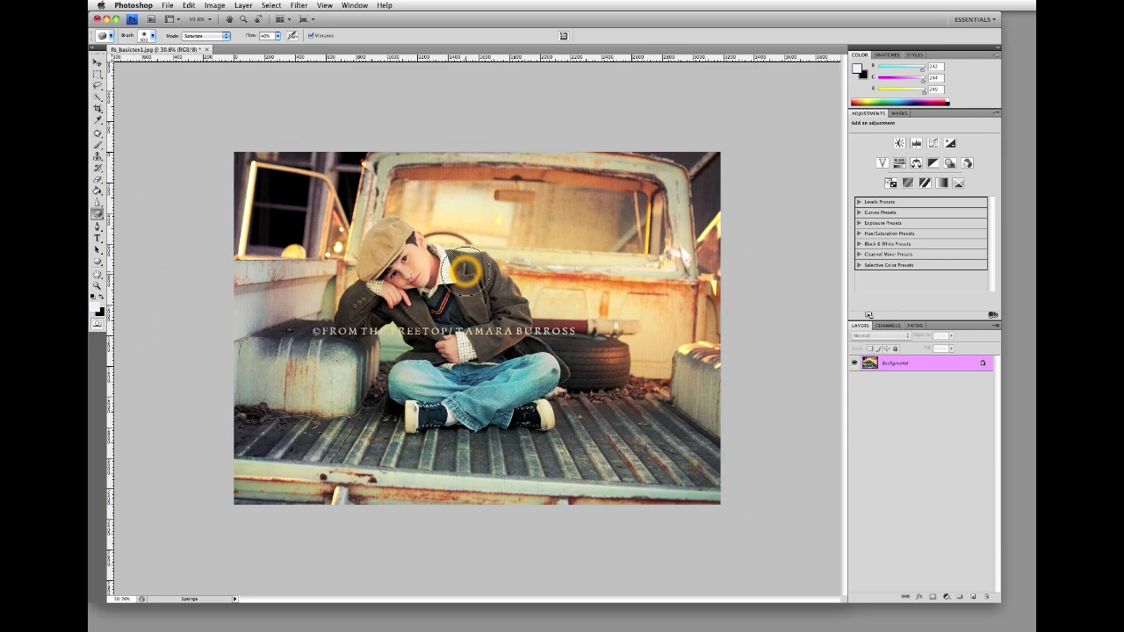
Saturate the boy's cap with the Sponge tool and fade that stroke to 21% opacity.
drag(400, 244, 376, 248)
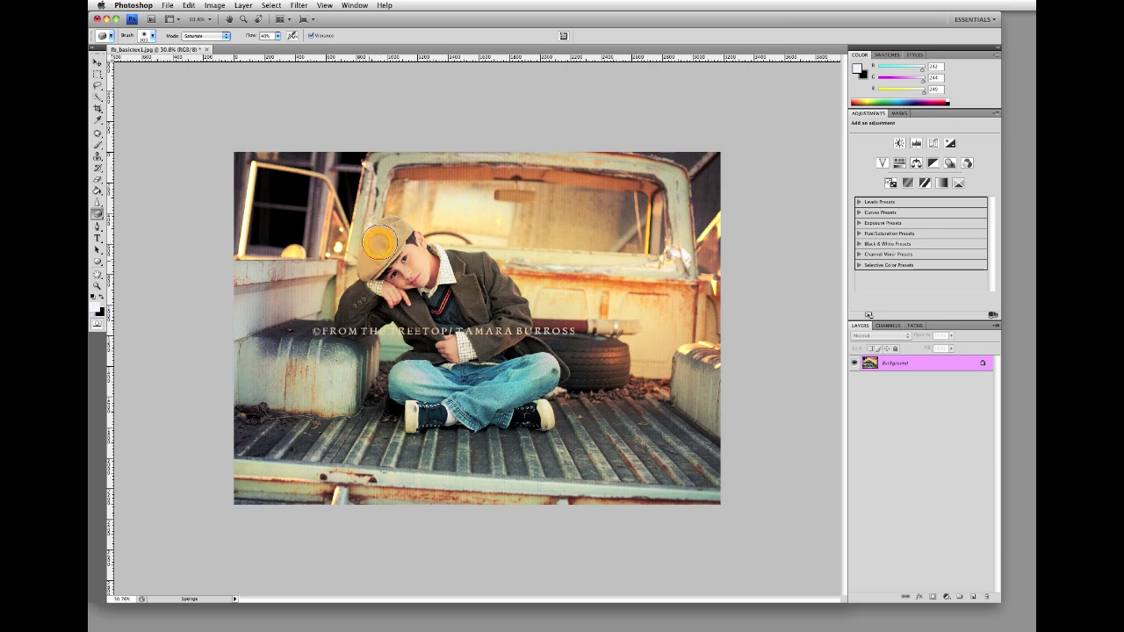
click(187, 5)
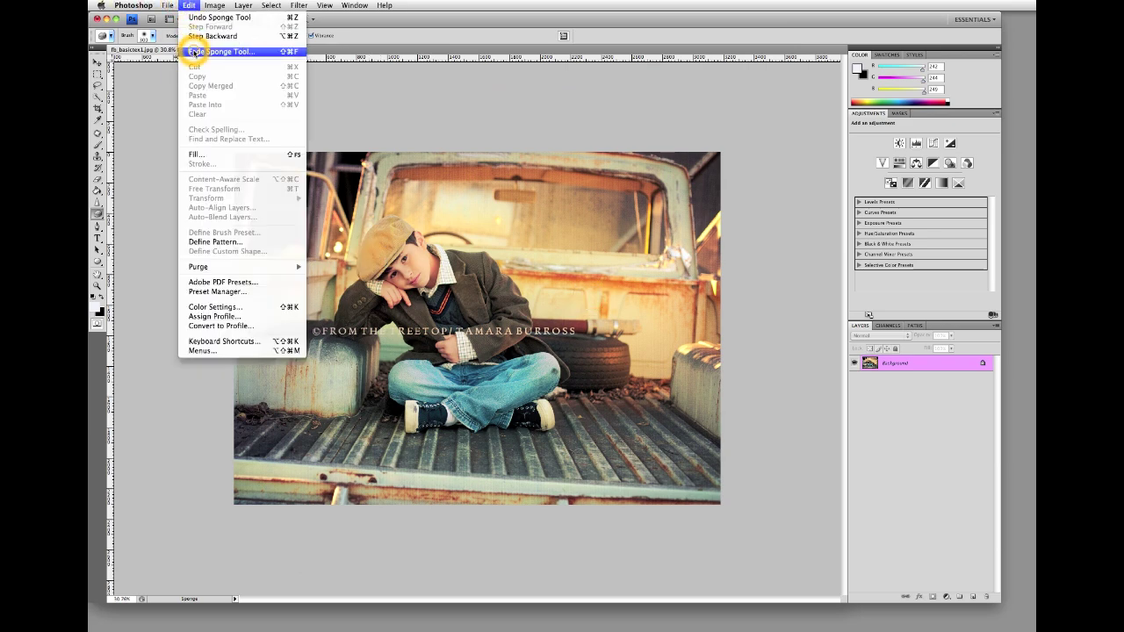
click(192, 51)
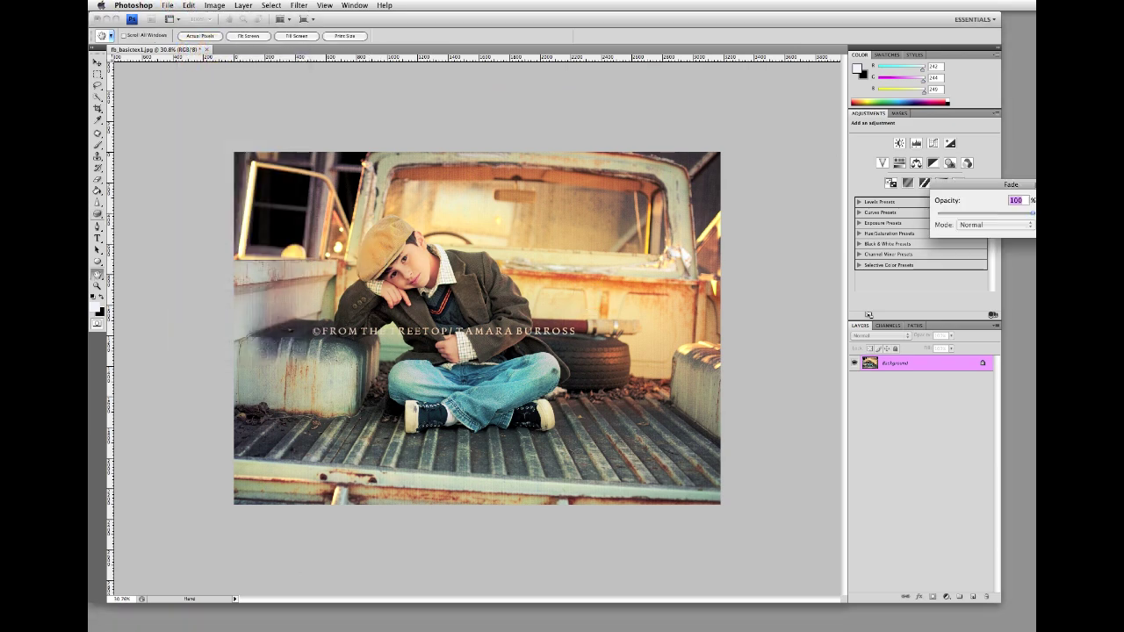
drag(1030, 184, 696, 183)
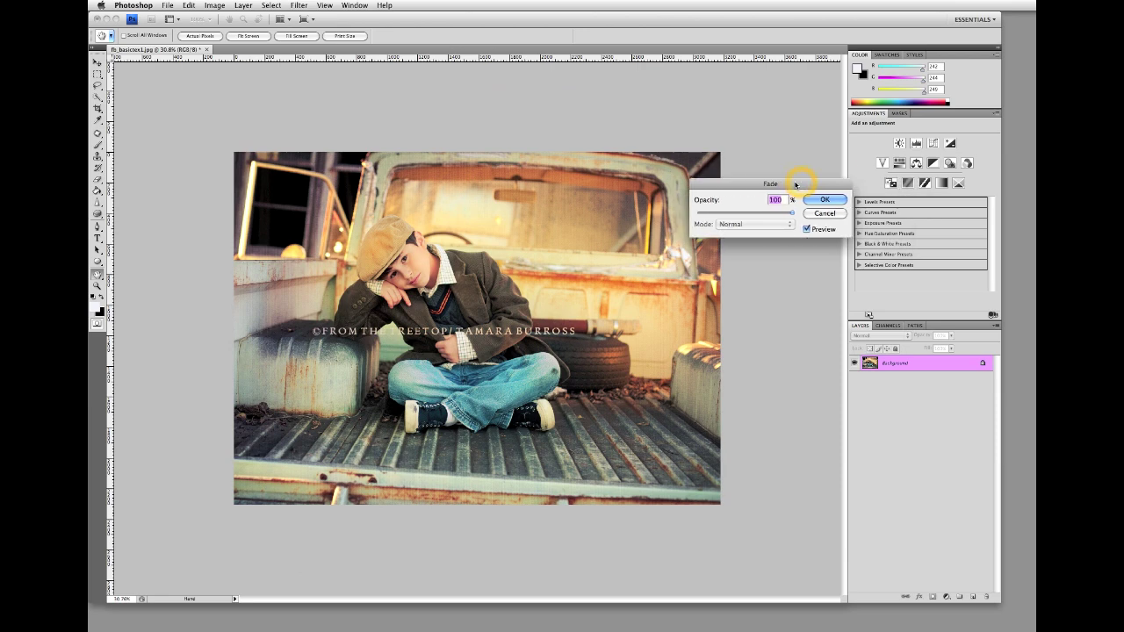
click(184, 6)
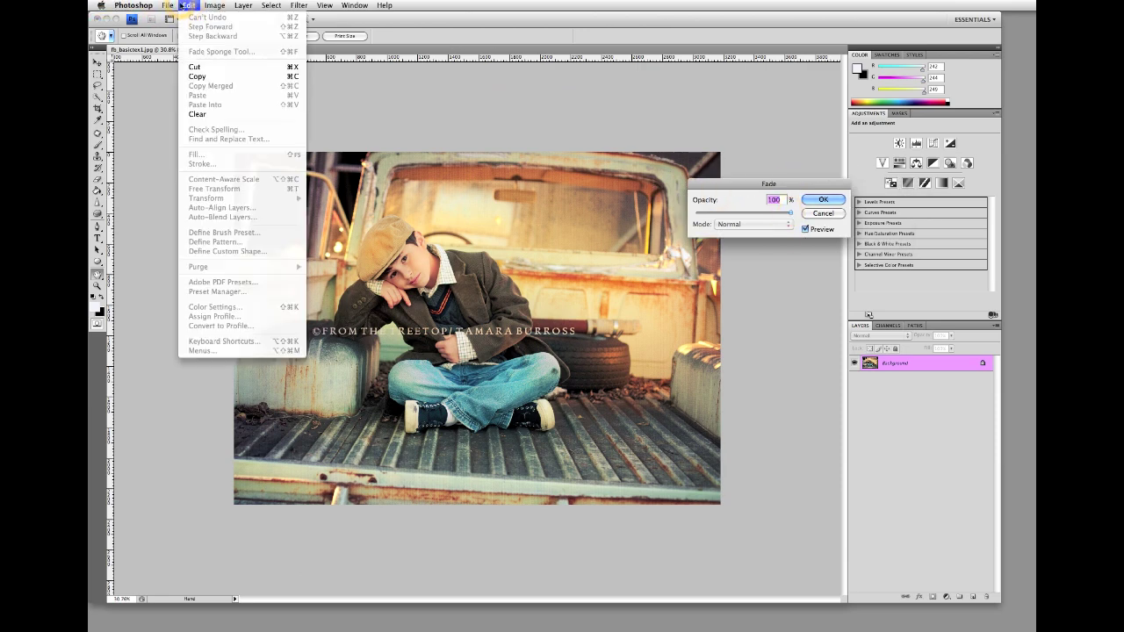
click(759, 206)
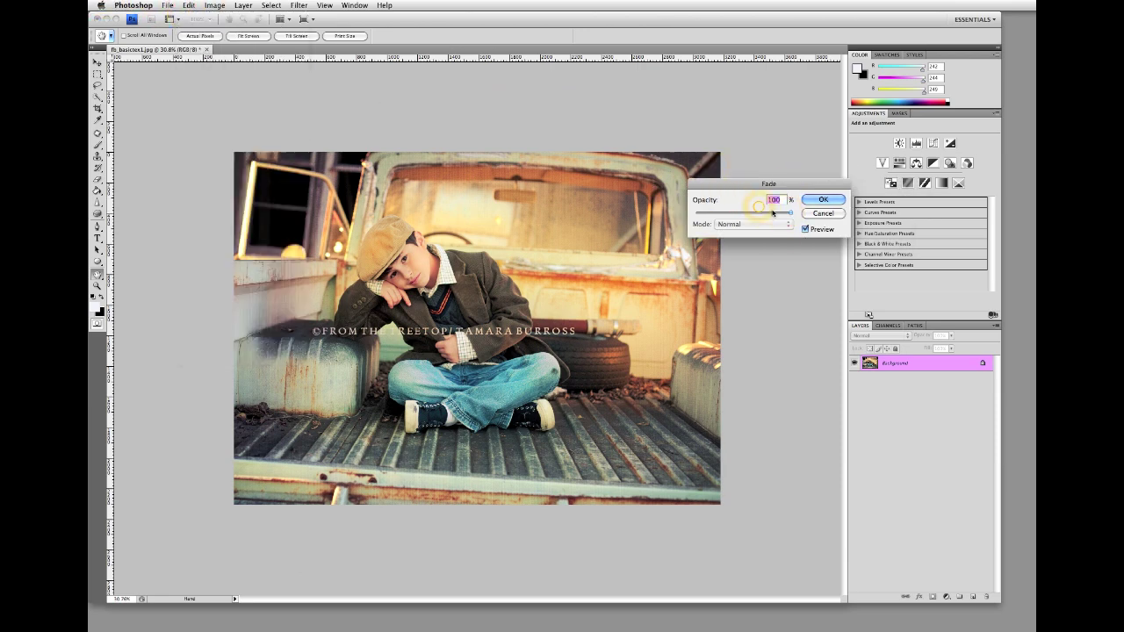
drag(787, 213, 716, 215)
click(806, 229)
click(815, 201)
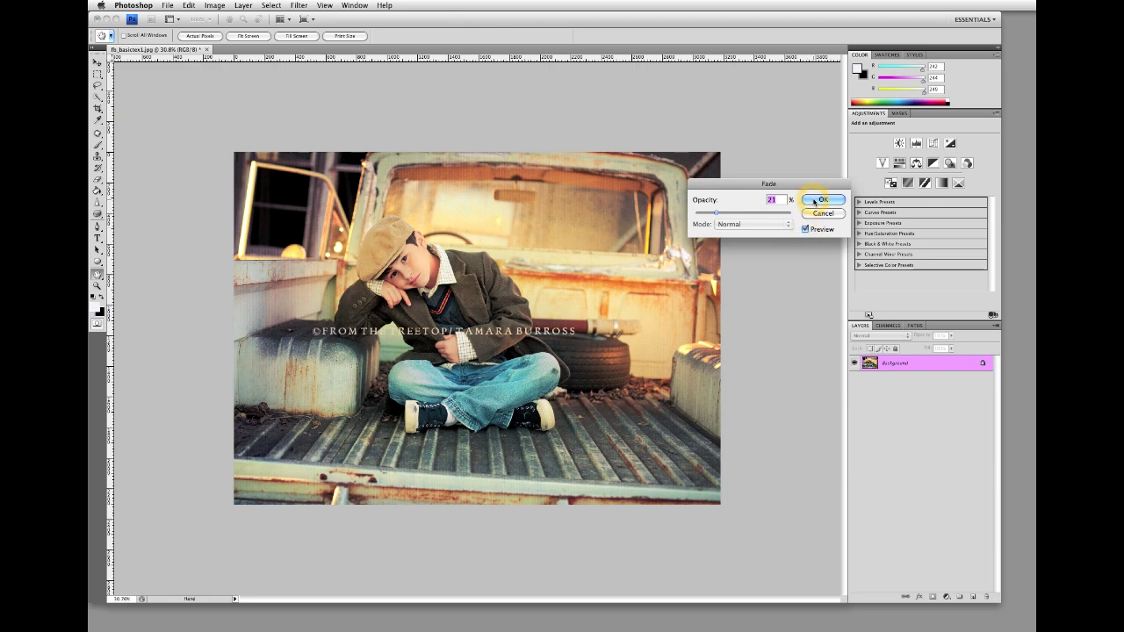
key(o)
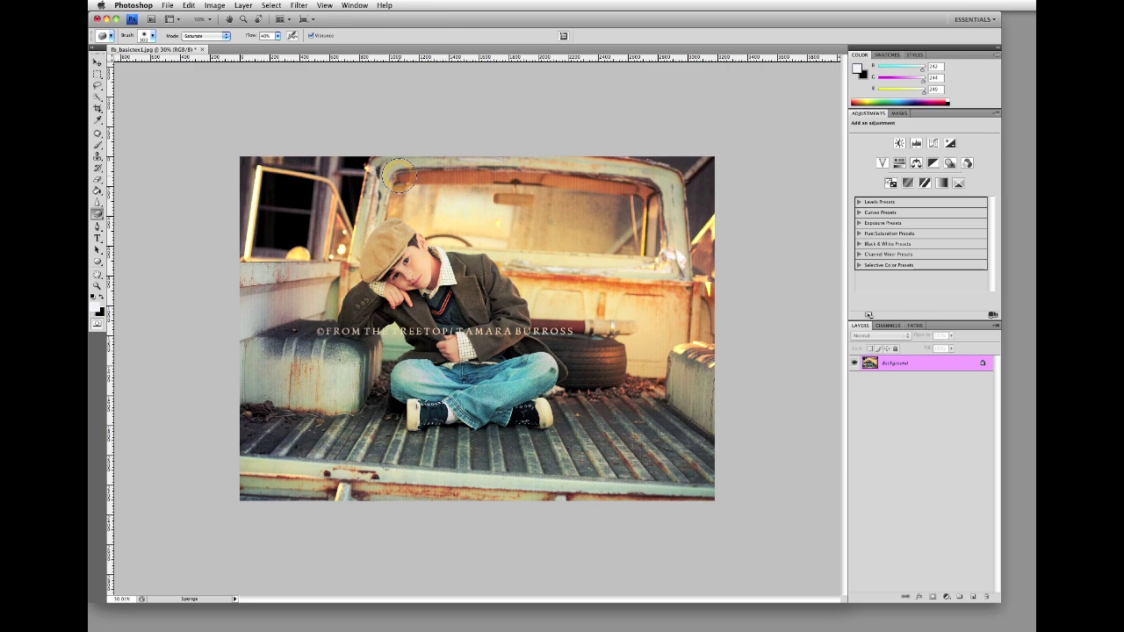
drag(627, 251, 626, 255)
click(625, 254)
drag(626, 253, 581, 213)
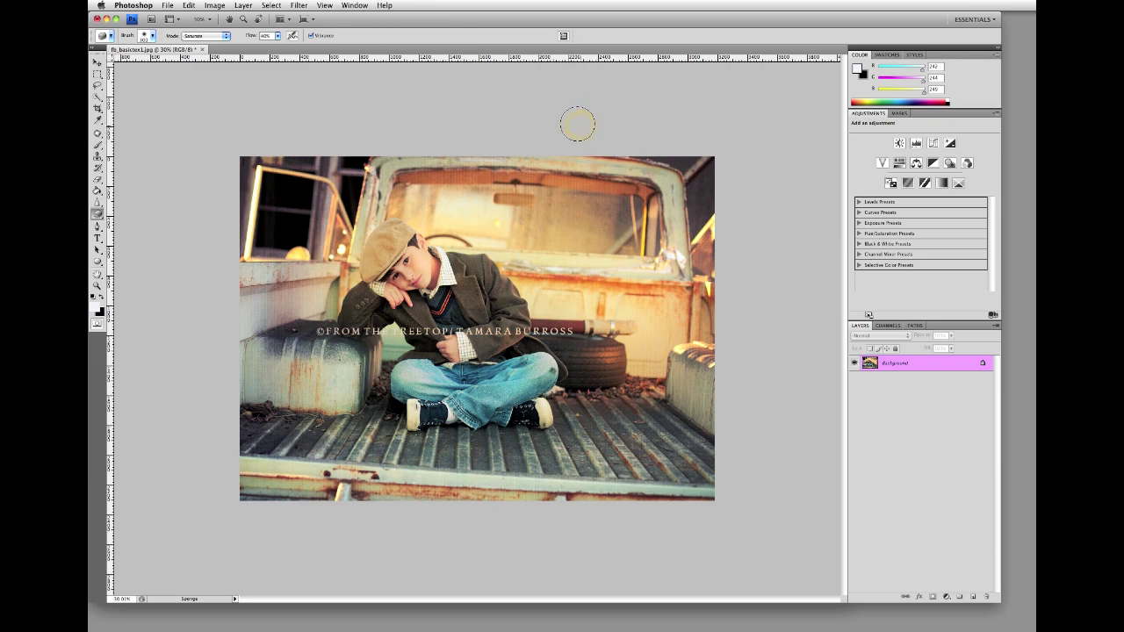